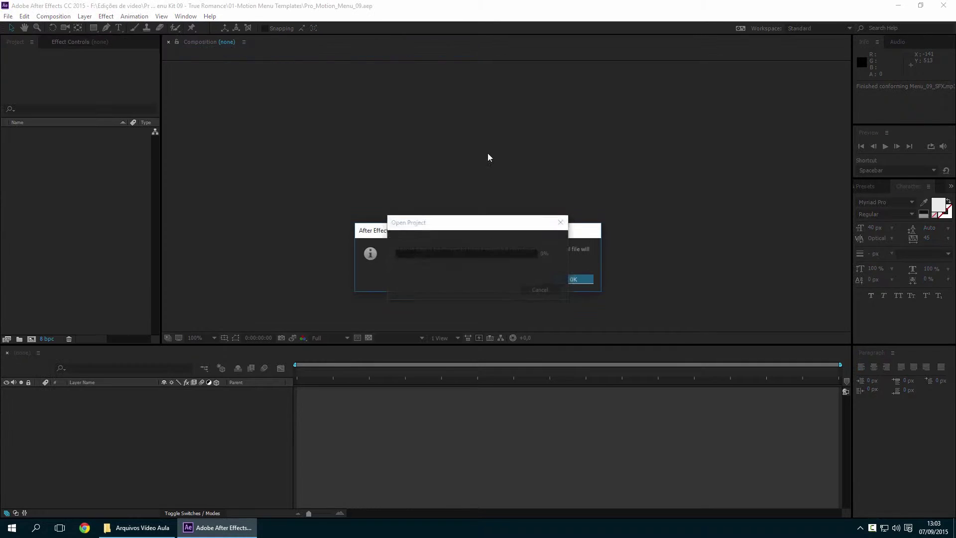
# Set the intro's company name text to "Rj Produções" and the text line beneath it to "apresenta".
pyautogui.click(578, 278)
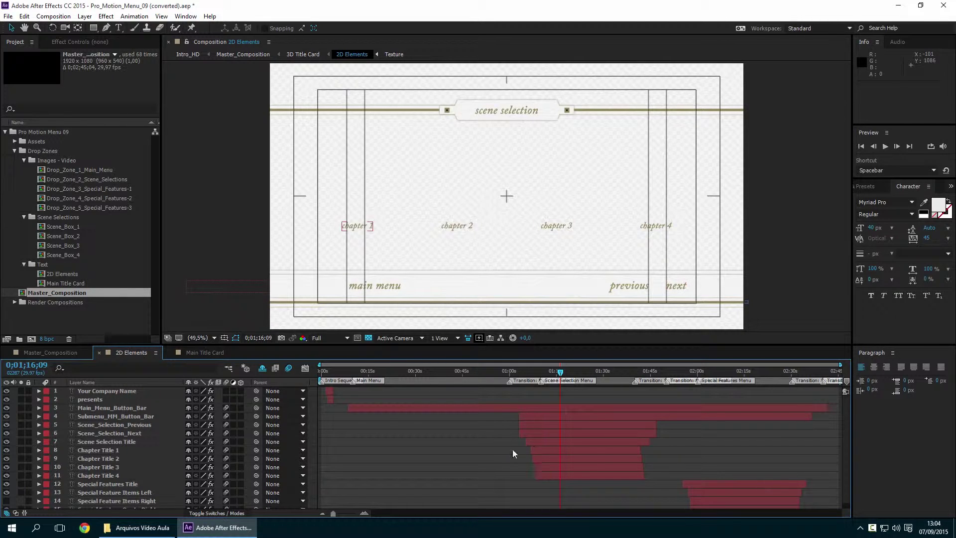
pyautogui.moveTo(335, 371); pyautogui.dragTo(332, 372)
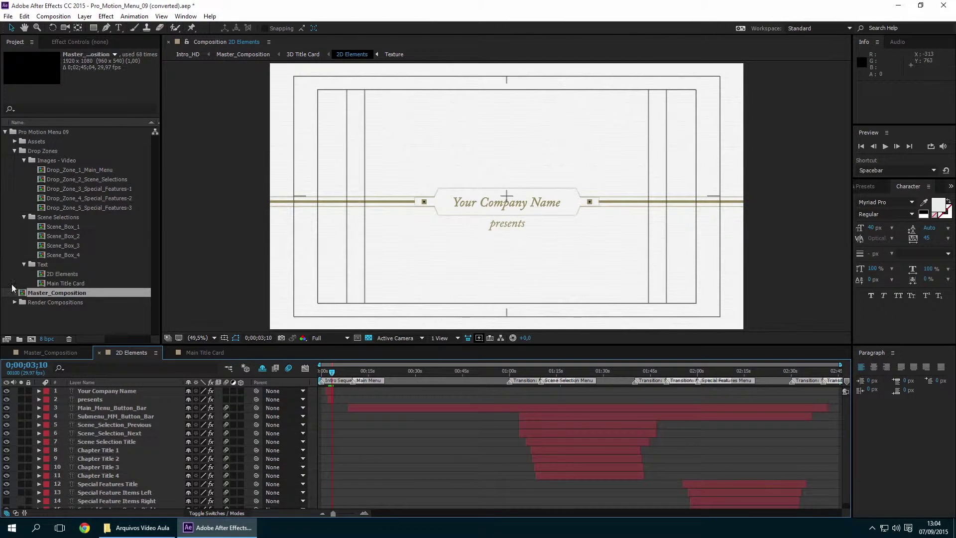
pyautogui.click(113, 382)
pyautogui.click(109, 391)
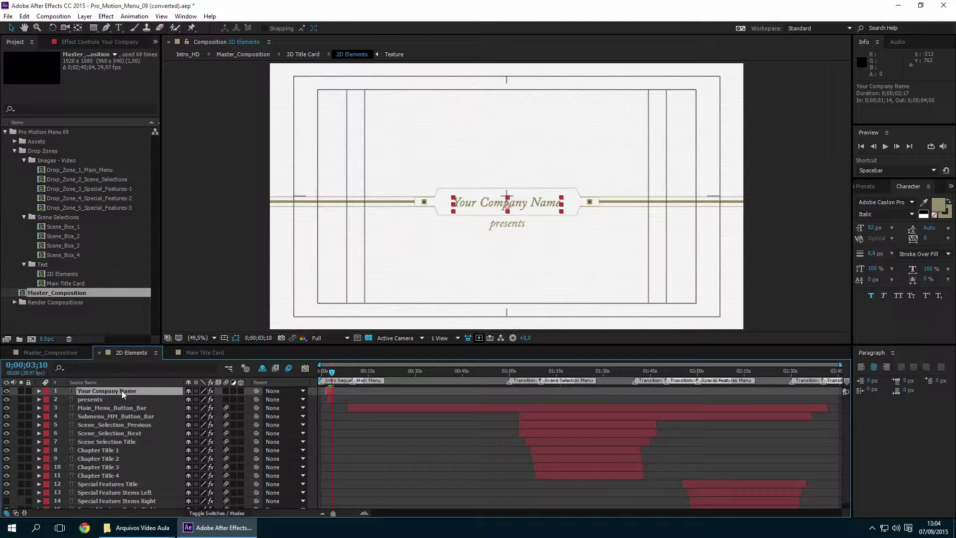
pyautogui.doubleClick(121, 390)
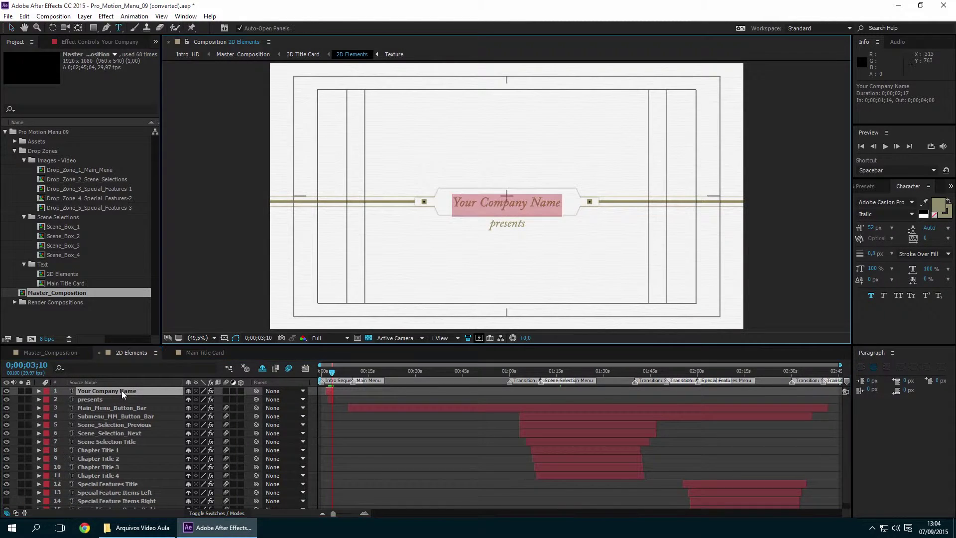
pyautogui.write('Rj')
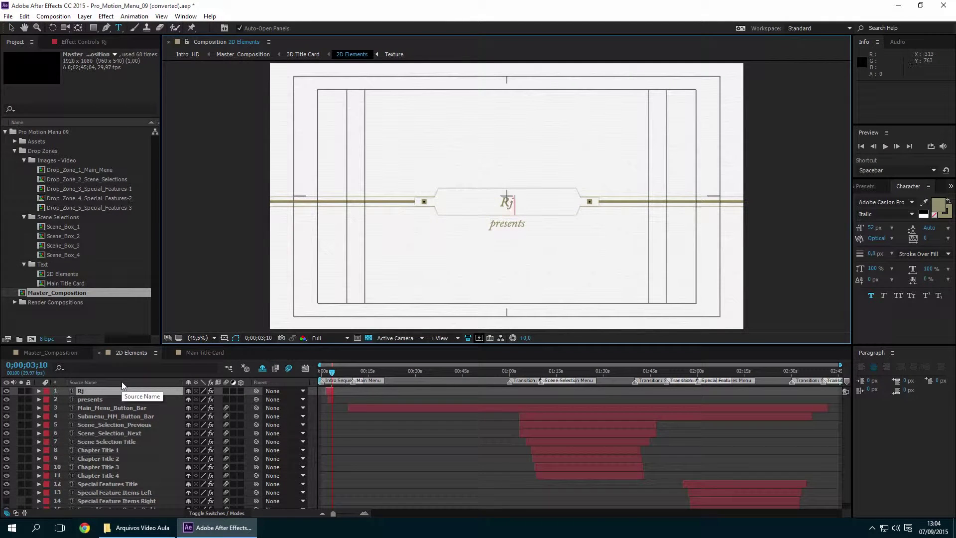
pyautogui.write(' Produções')
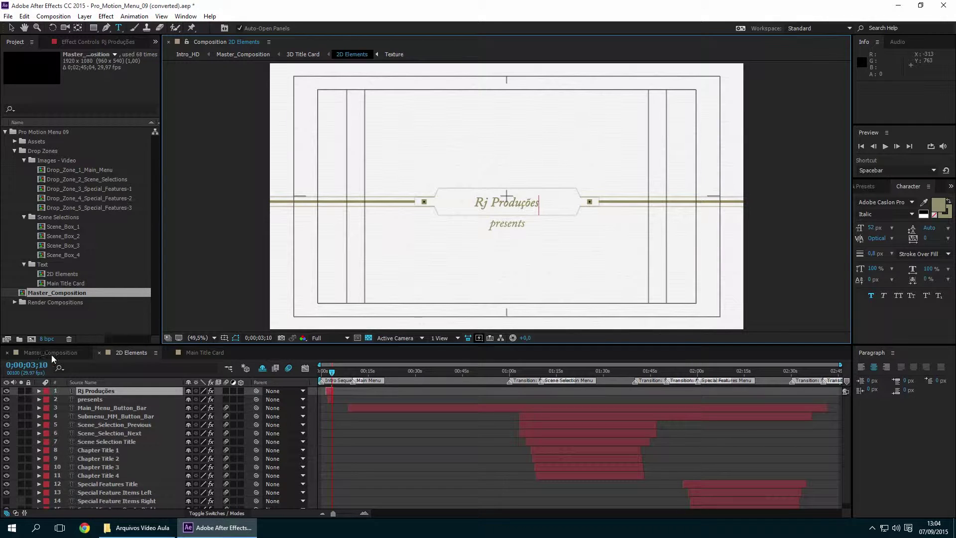
pyautogui.doubleClick(90, 399)
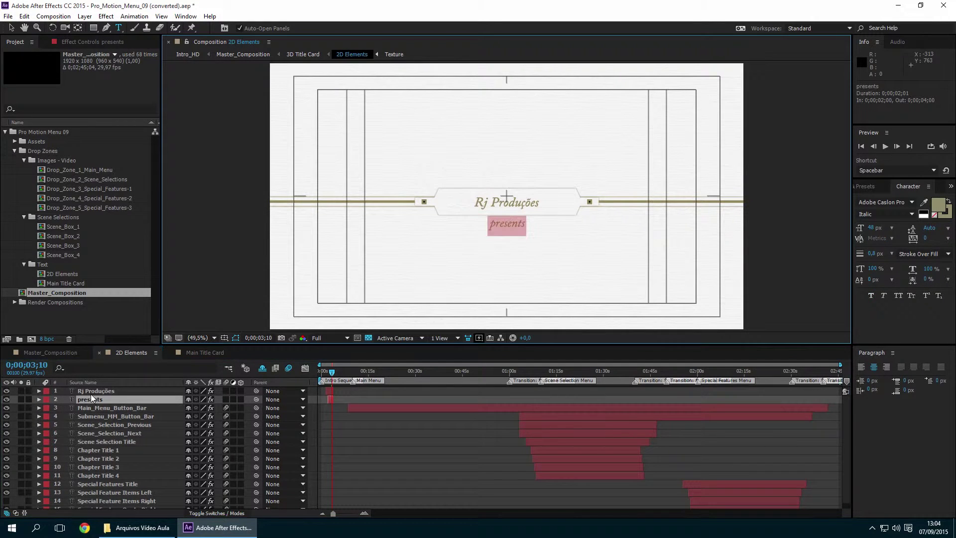
pyautogui.write('apresenta')
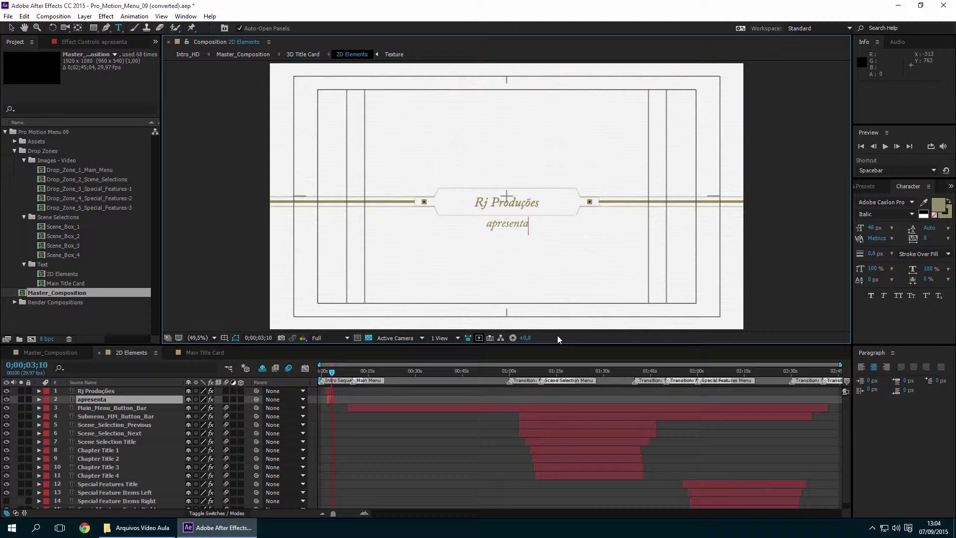
# Replace the first button label in the Main_Menu_Button_Bar text layer with "iniciar filme".
pyautogui.click(382, 372)
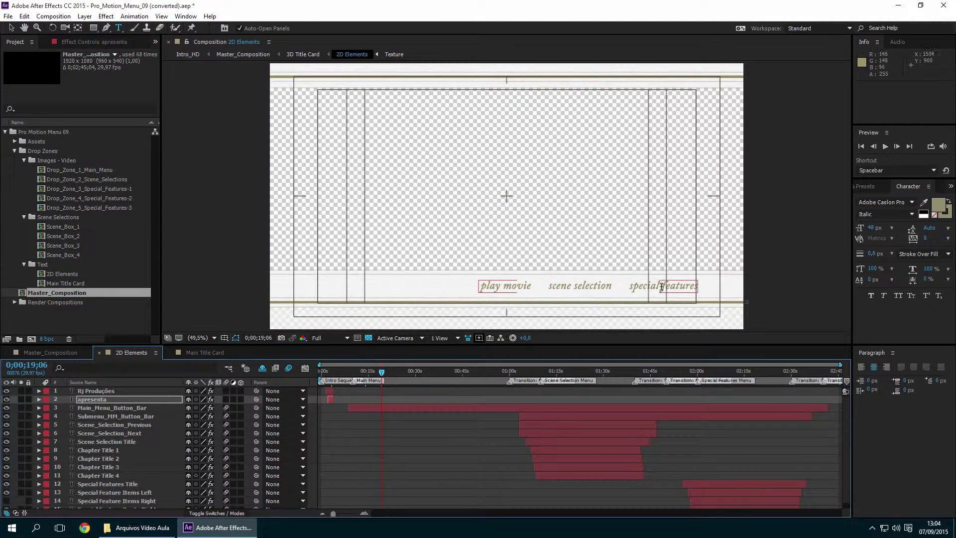
pyautogui.click(119, 409)
pyautogui.doubleClick(118, 408)
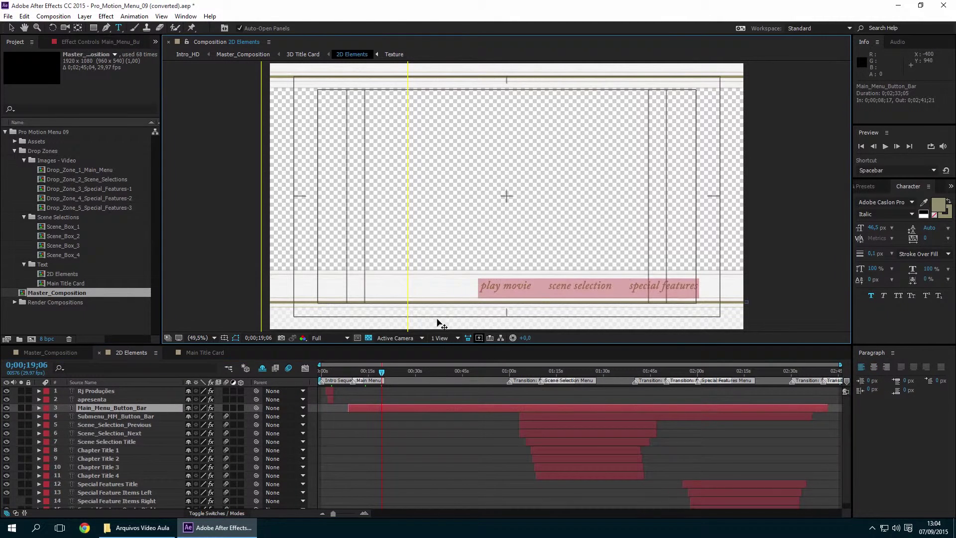
pyautogui.moveTo(529, 285); pyautogui.dragTo(481, 288)
pyautogui.write('iniciar fi')
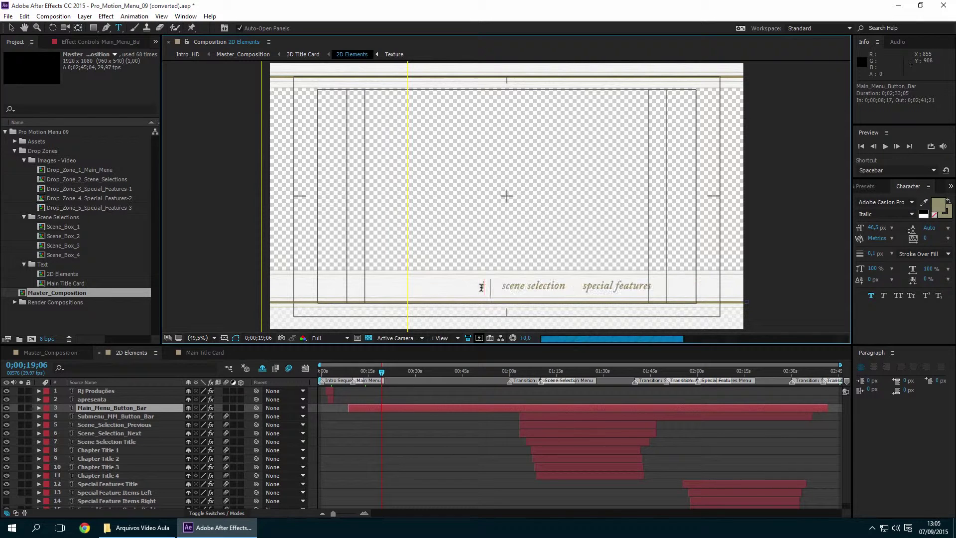
pyautogui.write('lme')
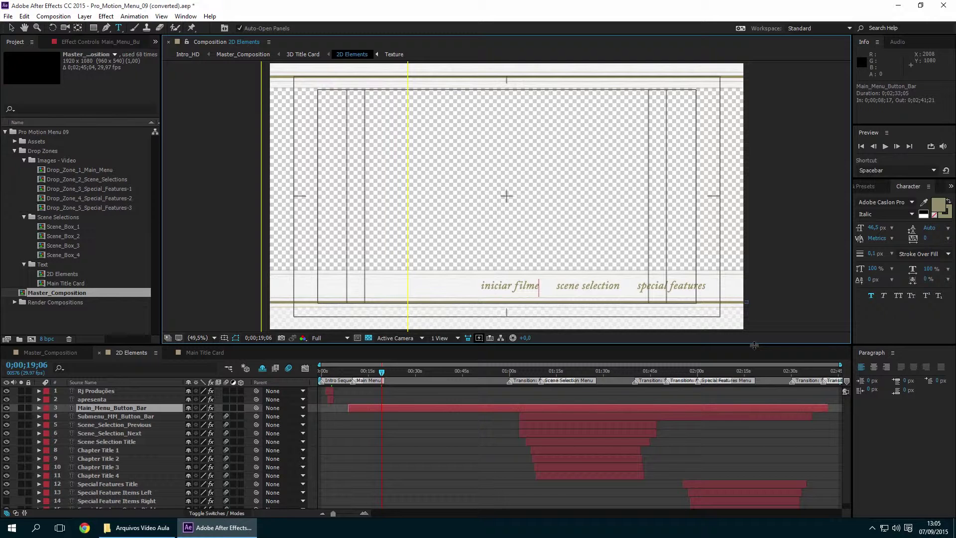
# Replace the scene selection label in the main menu button bar with "seleção cenas".
pyautogui.moveTo(556, 286); pyautogui.dragTo(621, 285)
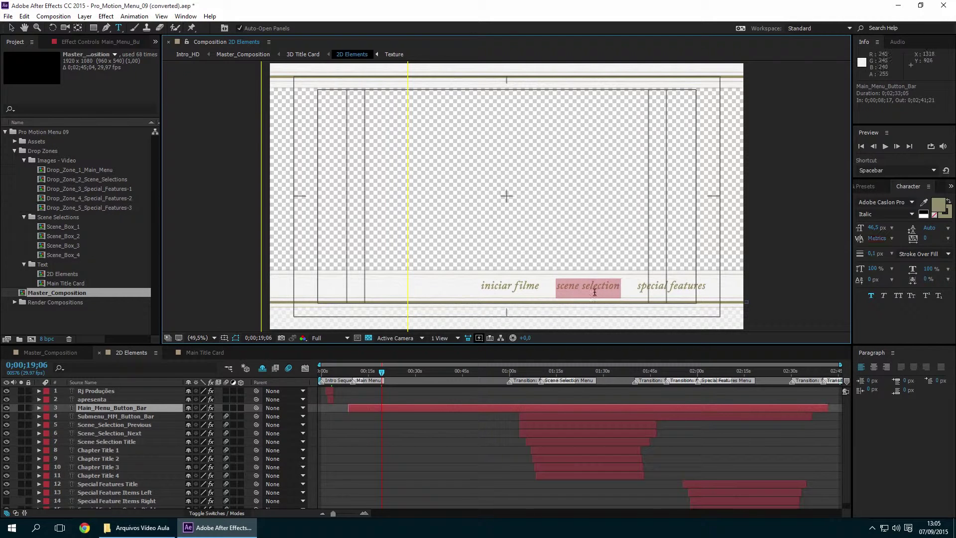
pyautogui.write('sele')
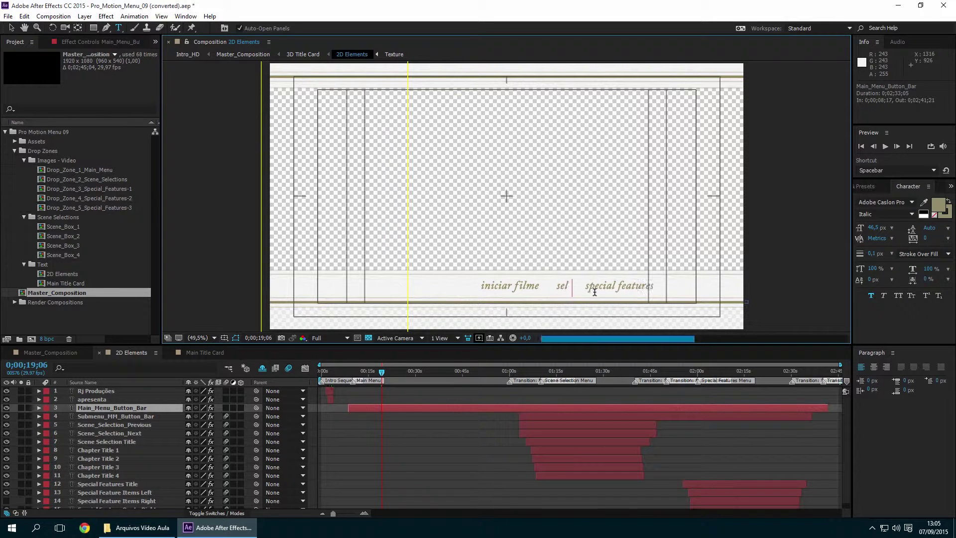
pyautogui.write('ção cenas')
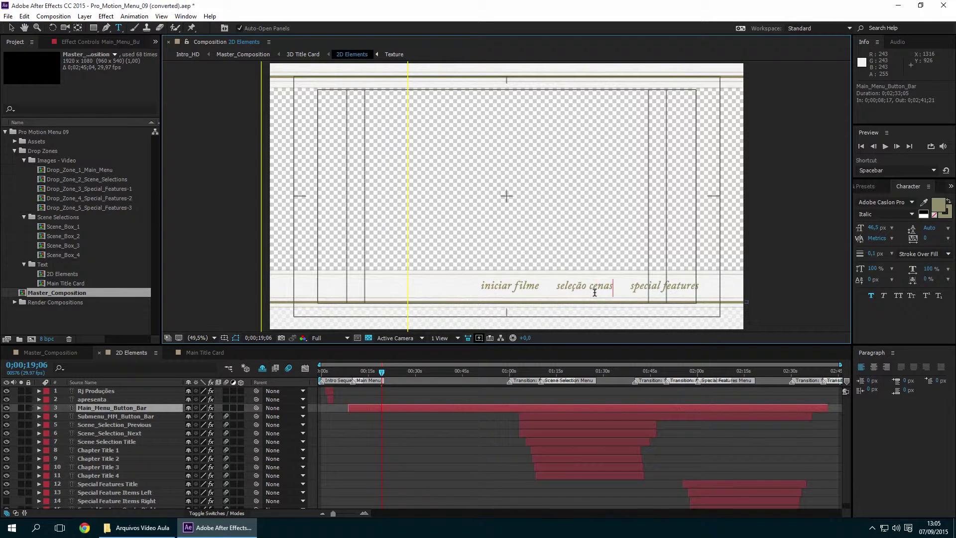
# Replace the special features label in the main menu button bar with "conteúdo extra".
pyautogui.moveTo(629, 285); pyautogui.dragTo(698, 286)
pyautogui.write('conte')
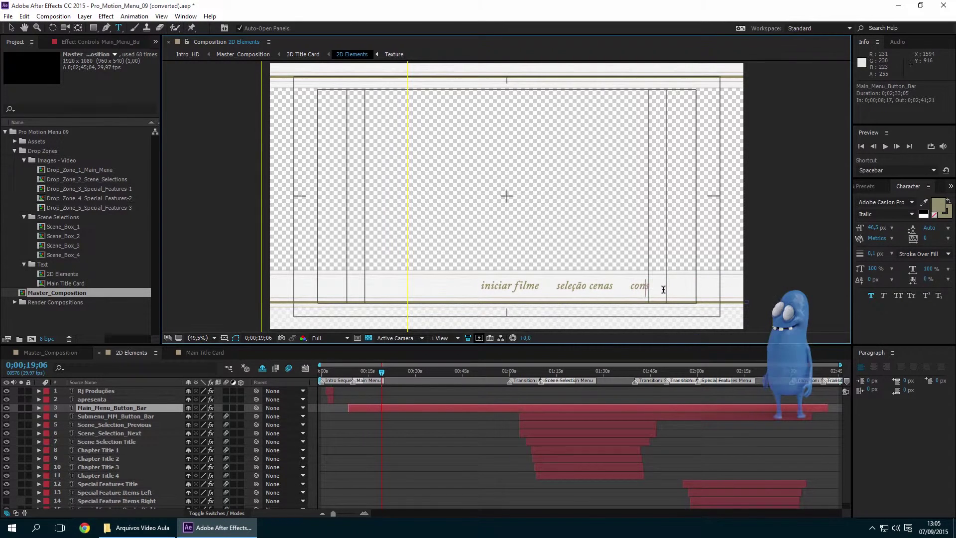
pyautogui.write('ú')
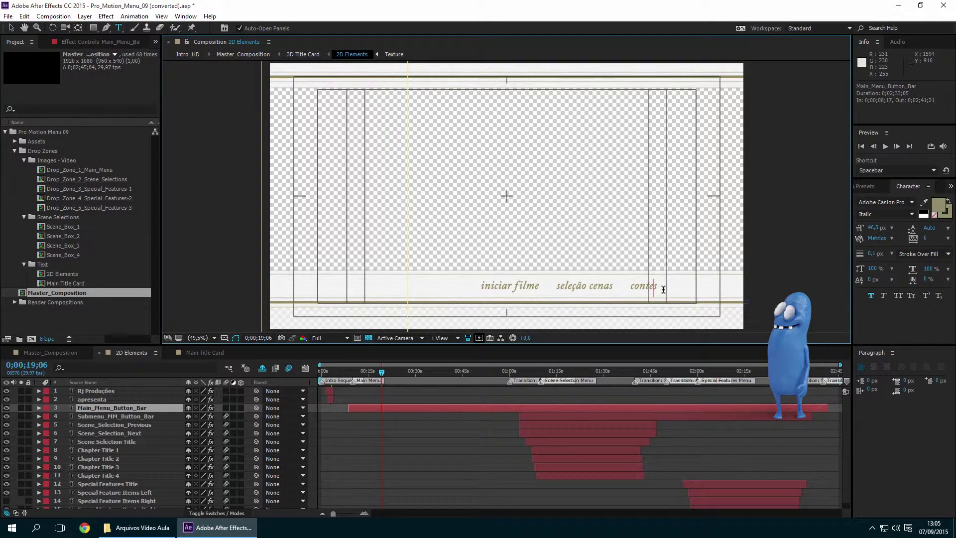
pyautogui.write('do exts')
pyautogui.write('as')
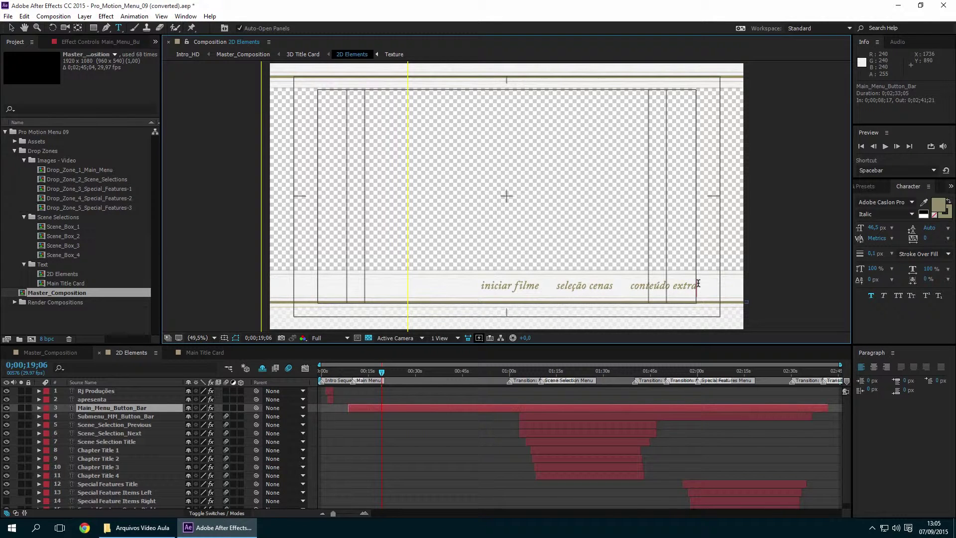
# Change the Submenu_MM_Button_Bar text on the scene selection screen to "menu principal".
pyautogui.moveTo(382, 372); pyautogui.dragTo(429, 374)
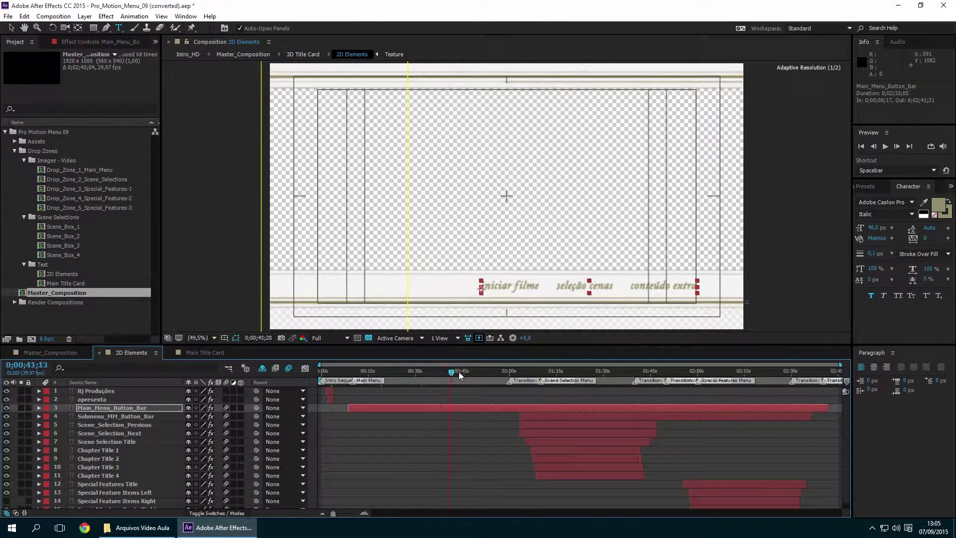
pyautogui.moveTo(488, 374); pyautogui.dragTo(536, 383)
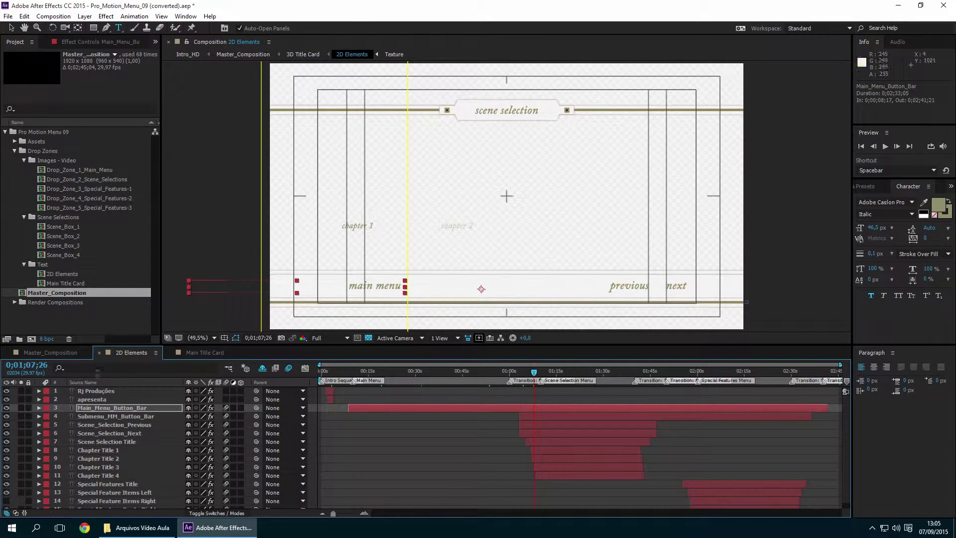
pyautogui.click(98, 416)
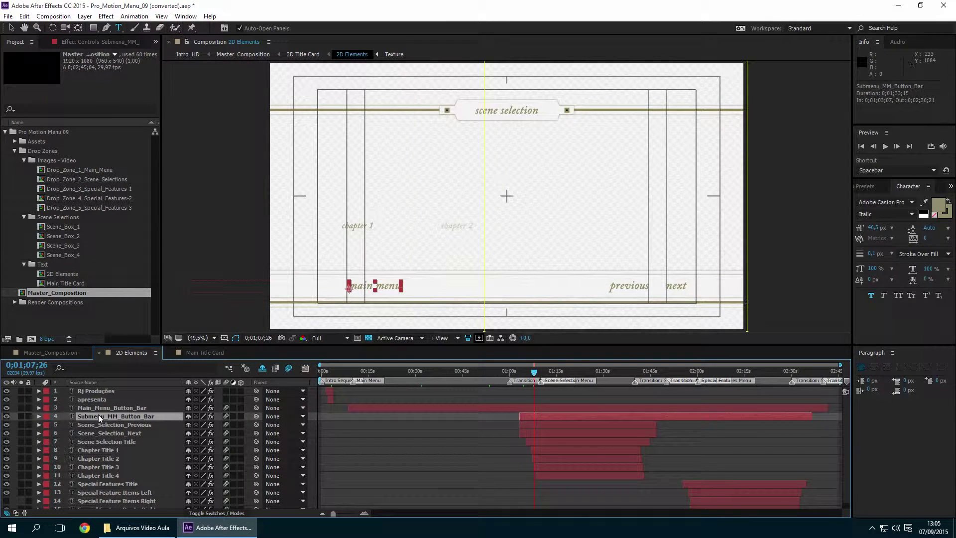
pyautogui.write('u principal')
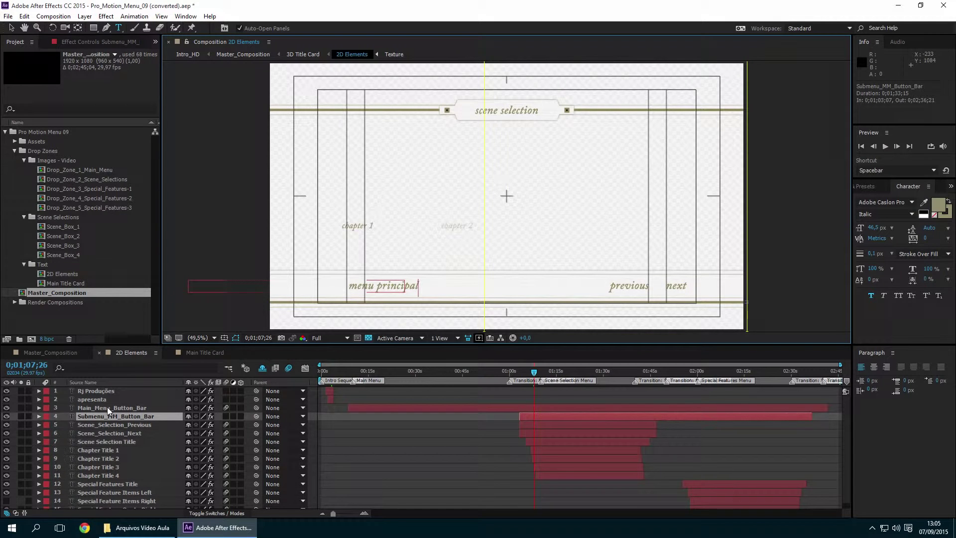
# Hide the Scene_Selection_Previous and Scene_Selection_Next text layers.
pyautogui.click(138, 427)
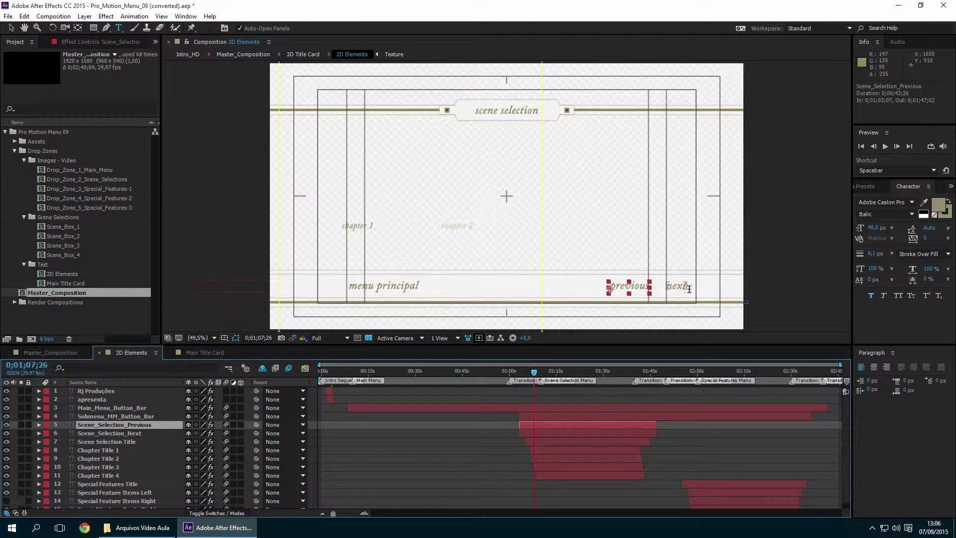
pyautogui.doubleClick(137, 428)
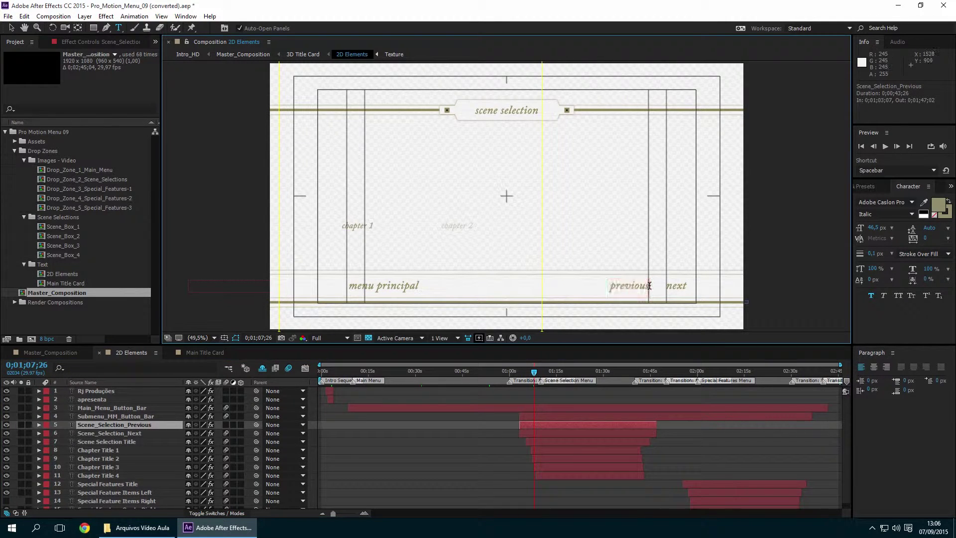
pyautogui.doubleClick(107, 431)
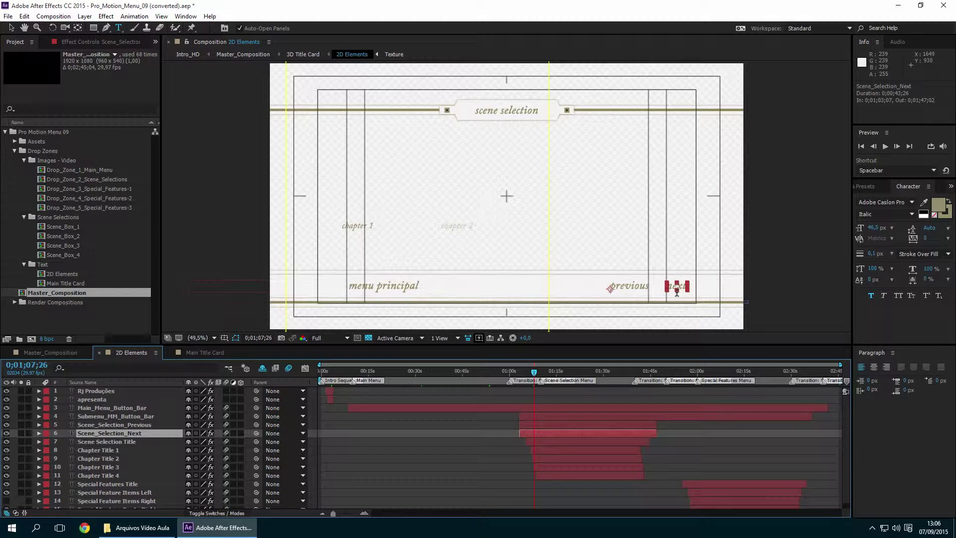
pyautogui.click(121, 424)
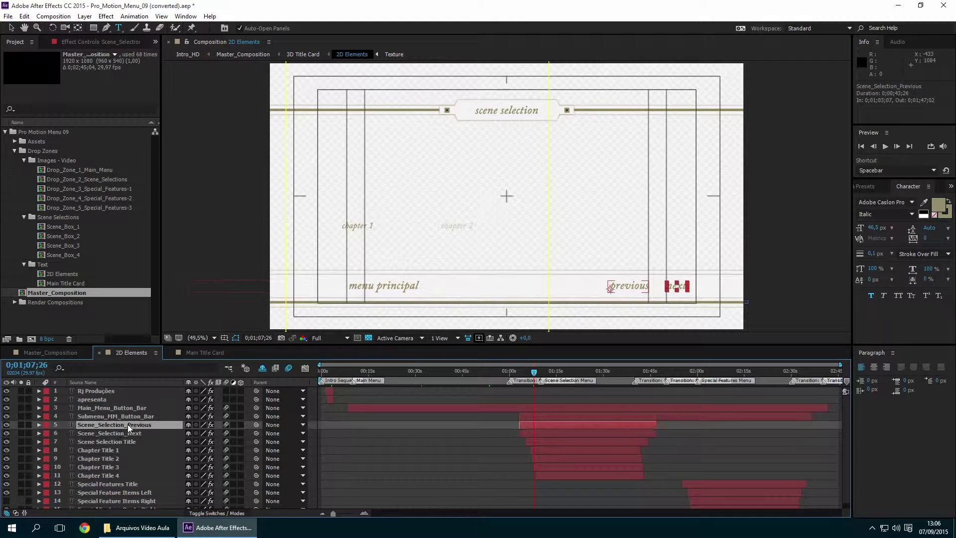
pyautogui.click(6, 424)
pyautogui.click(6, 432)
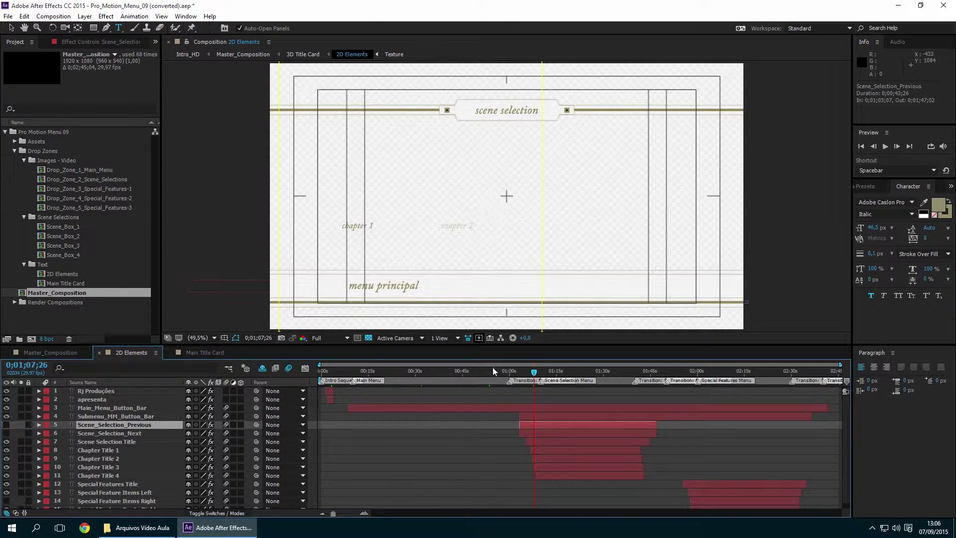
# Change the Scene Selection Title text in the scene selection menu to "seleção de cenas".
pyautogui.moveTo(535, 372); pyautogui.dragTo(595, 372)
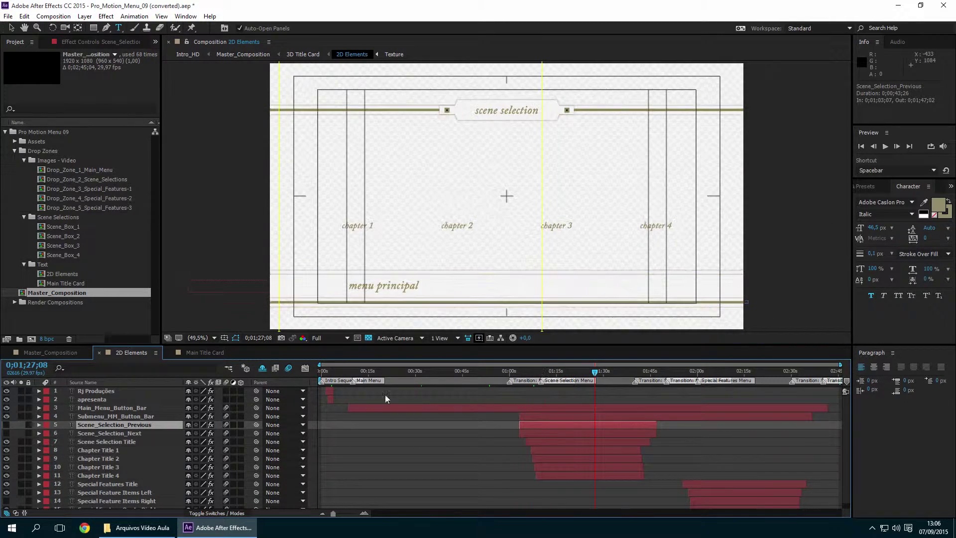
pyautogui.click(103, 433)
pyautogui.scroll(-1, 119, 439)
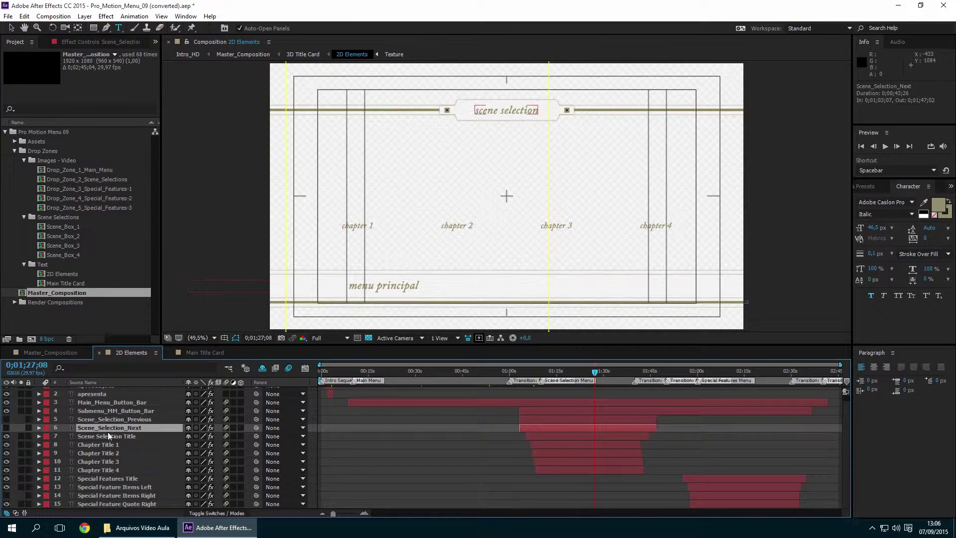
pyautogui.click(109, 435)
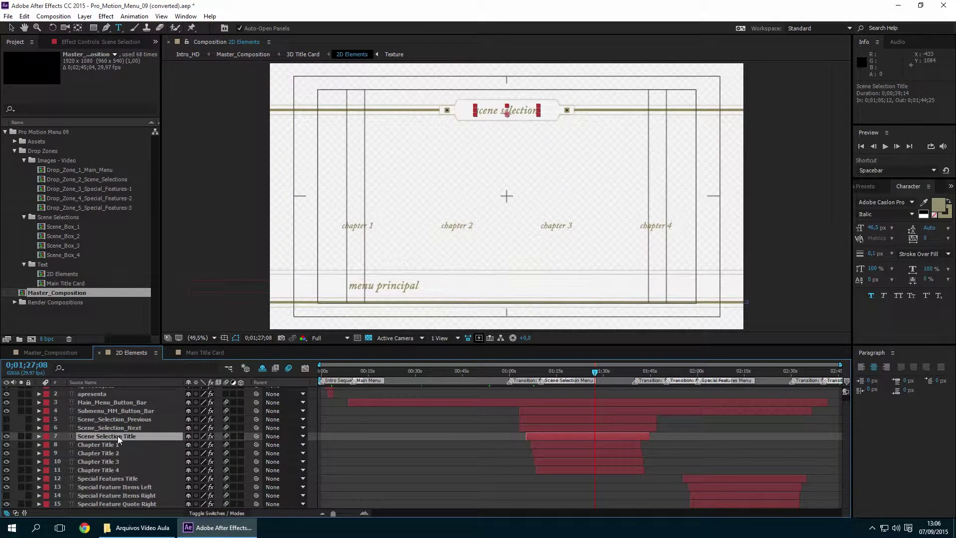
pyautogui.doubleClick(119, 435)
pyautogui.write('s')
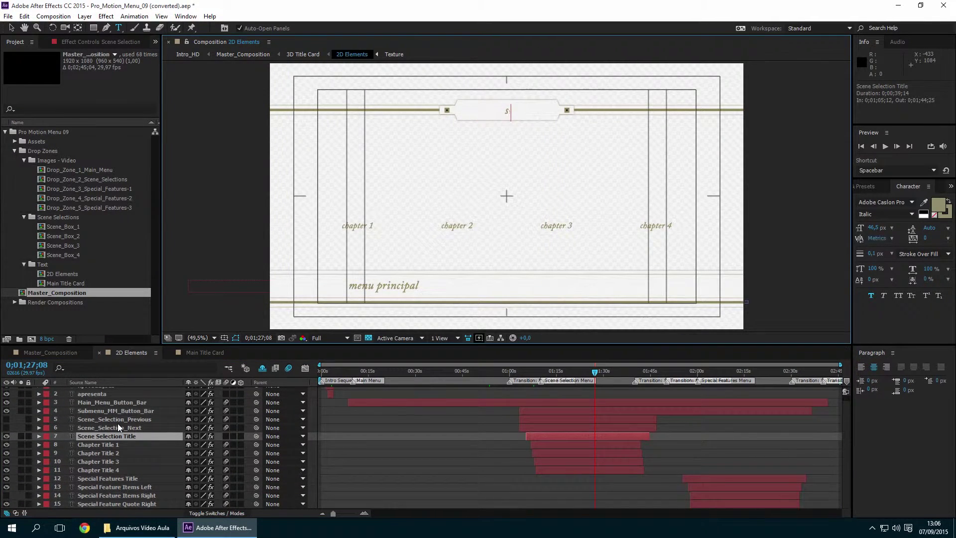
pyautogui.write('eleção de cenas')
# Change the Chapter Title 1 text to "festa".
pyautogui.click(103, 444)
pyautogui.doubleClick(102, 444)
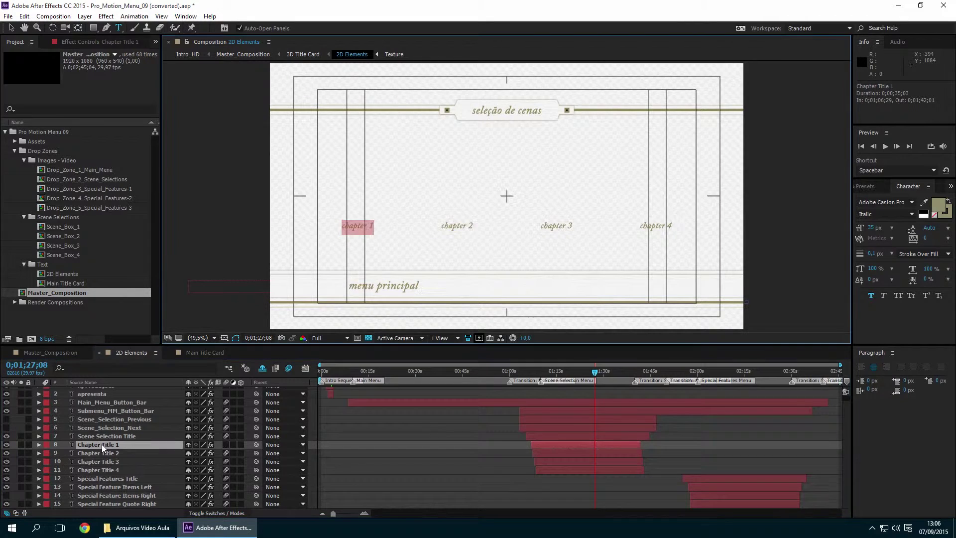
pyautogui.write('festa')
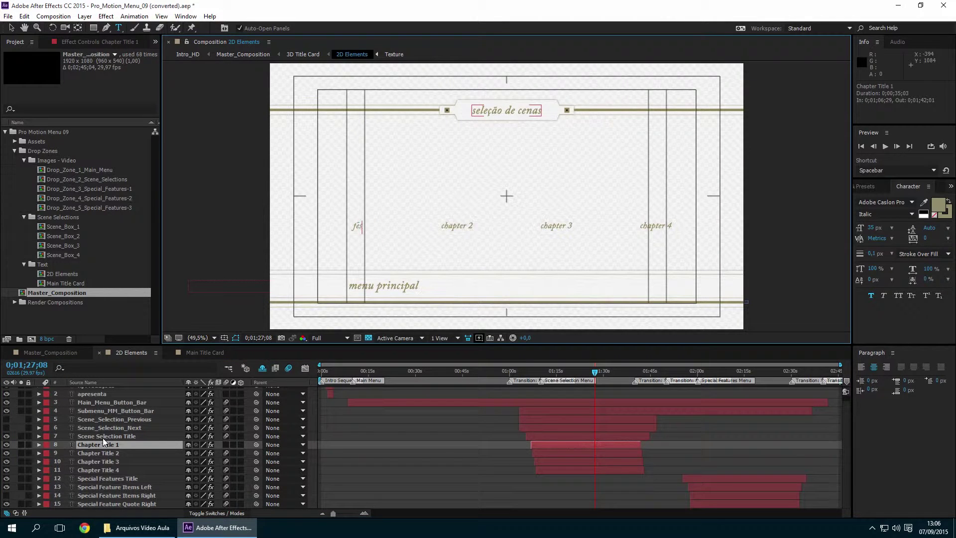
# Change the Chapter Title 2 text in the scene selection menu to "abertura".
pyautogui.doubleClick(100, 453)
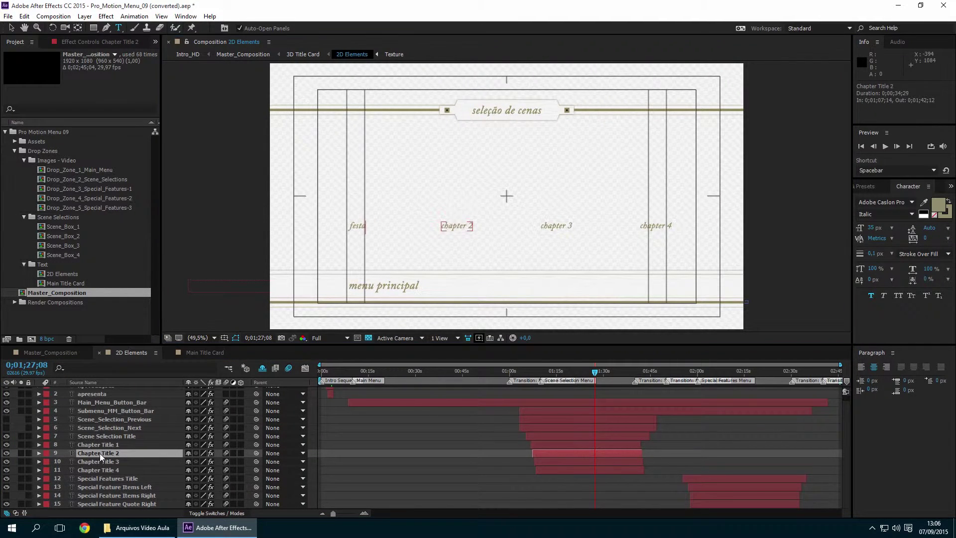
pyautogui.write('d')
pyautogui.write('ber')
pyautogui.write('tur')
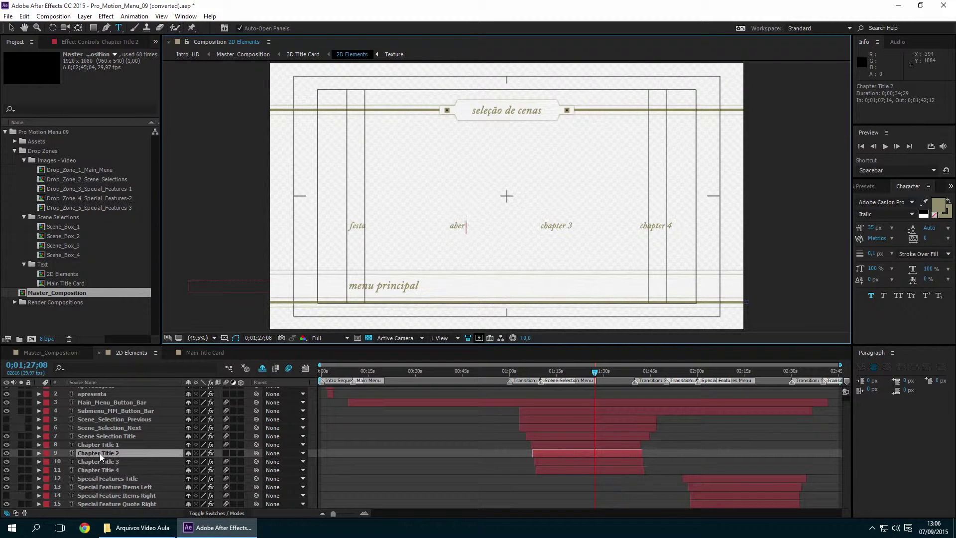
pyautogui.write('a')
# Change the Chapter Title 3 text to "noivos" and the Chapter Title 4 text to "cenas especiais".
pyautogui.doubleClick(88, 462)
pyautogui.write('noiv')
pyautogui.click(96, 469)
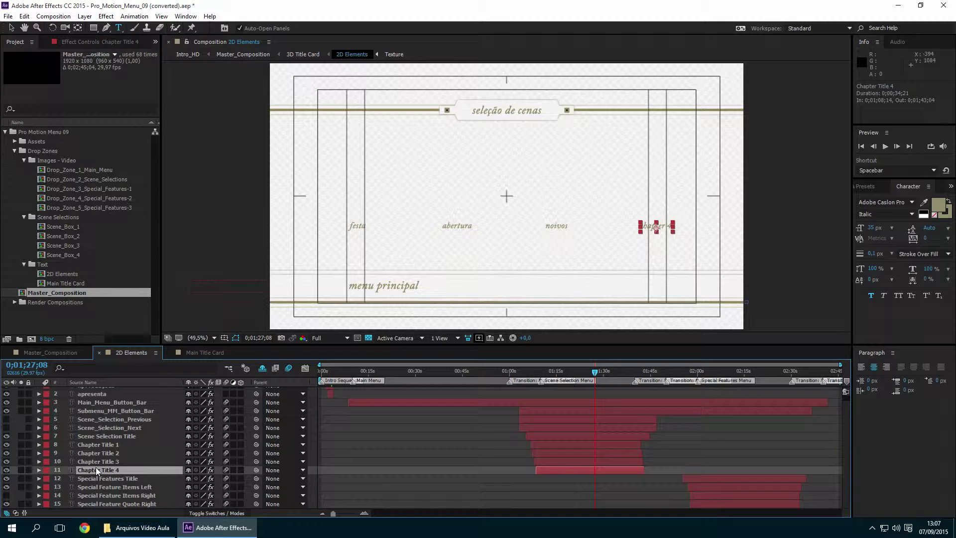
pyautogui.doubleClick(96, 467)
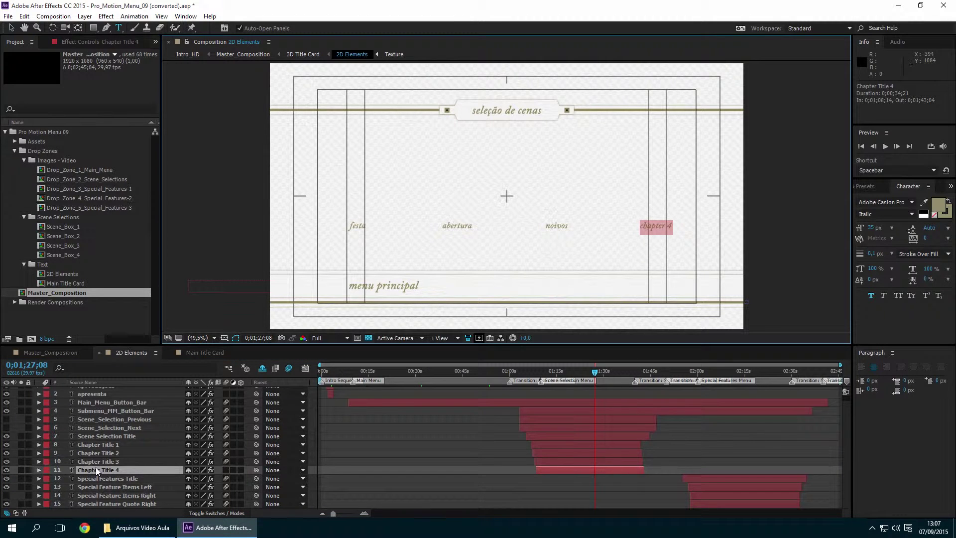
pyautogui.write('cenas especiais')
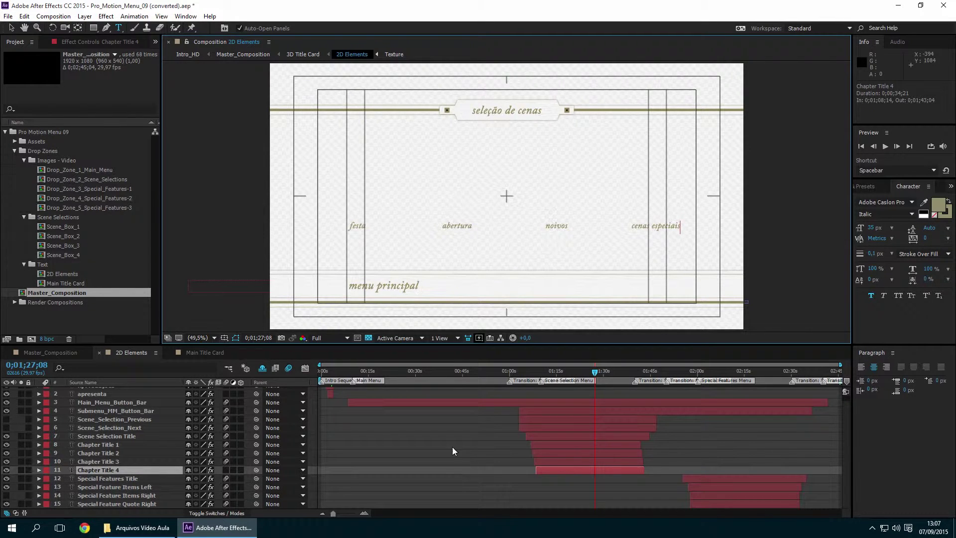
# Go to the special features menu in the timeline and change the Special Features Title text to "conteúdo extra".
pyautogui.moveTo(594, 375); pyautogui.dragTo(731, 368)
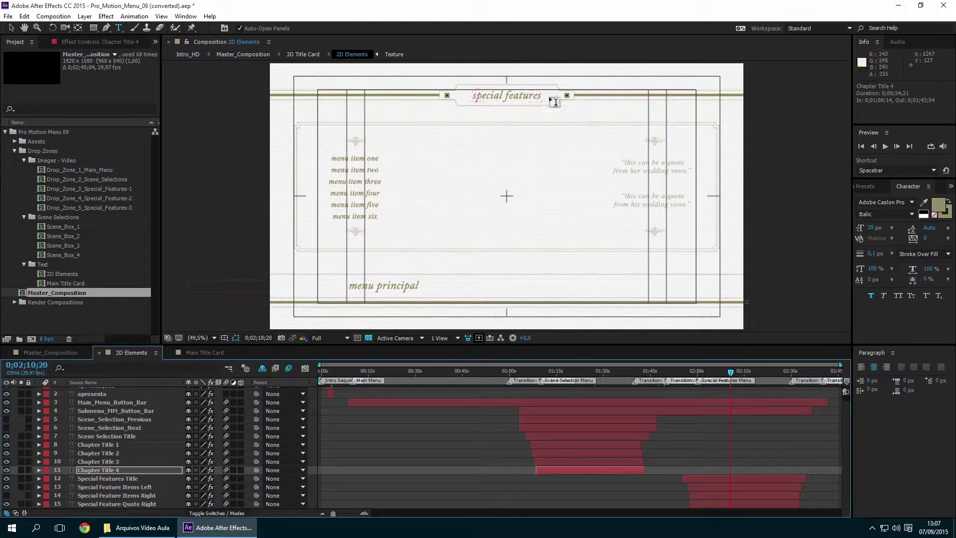
pyautogui.click(103, 479)
pyautogui.write('conteúdo e')
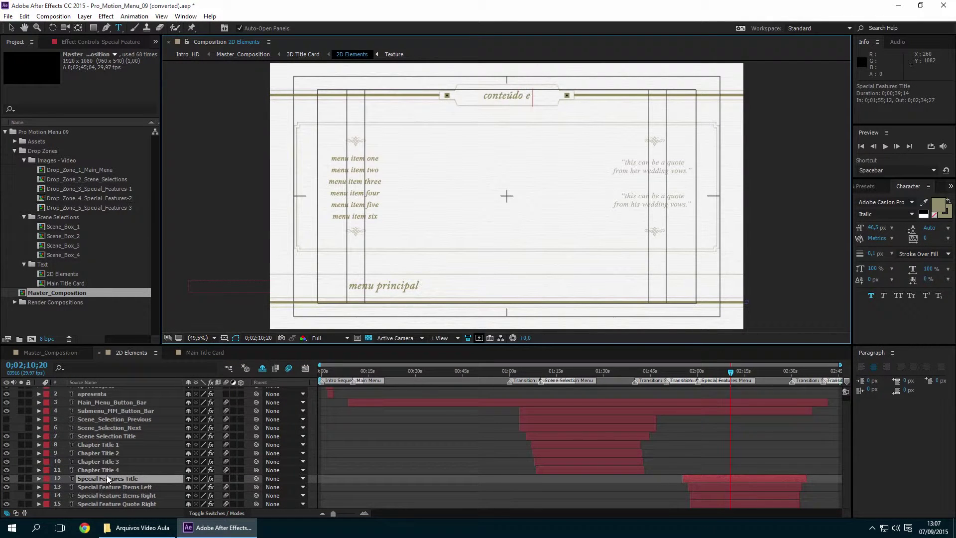
pyautogui.write('xtra')
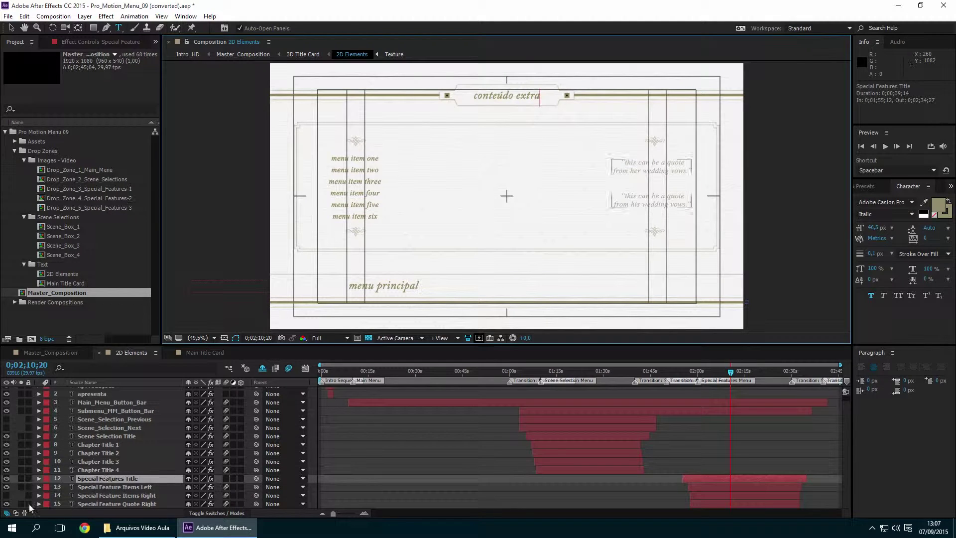
# Replace the first two lines of the Special Feature Items Left text with "noivos" and "cenas cortadas".
pyautogui.click(118, 488)
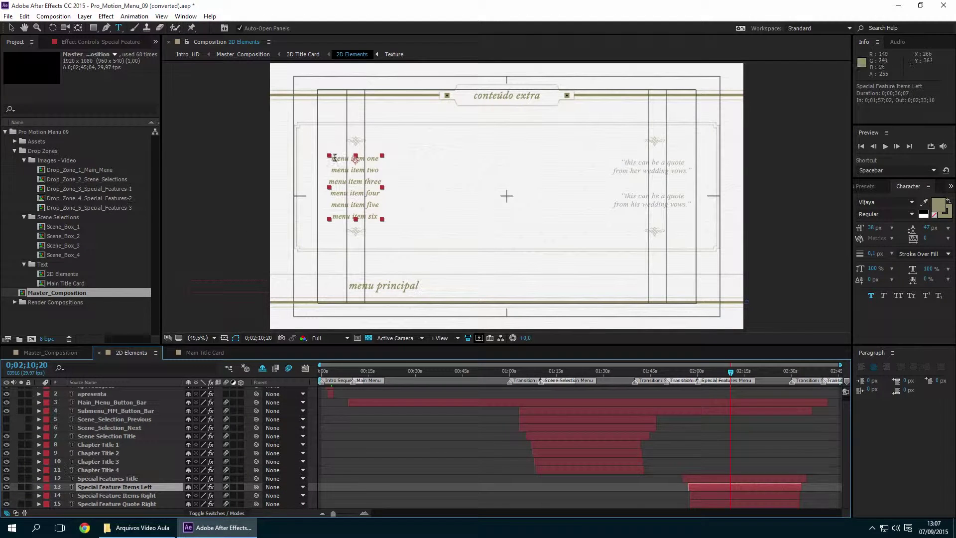
pyautogui.moveTo(332, 158); pyautogui.dragTo(384, 160)
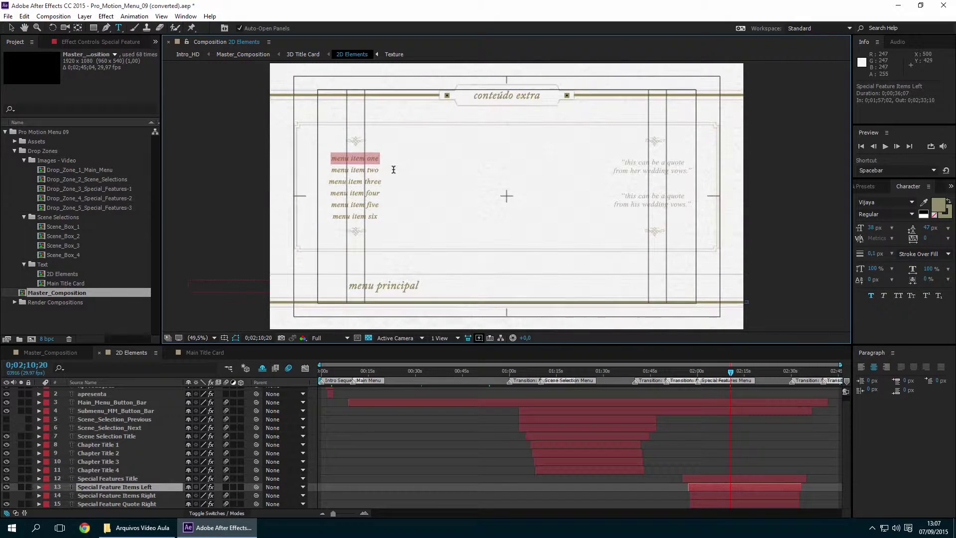
pyautogui.write('noivos')
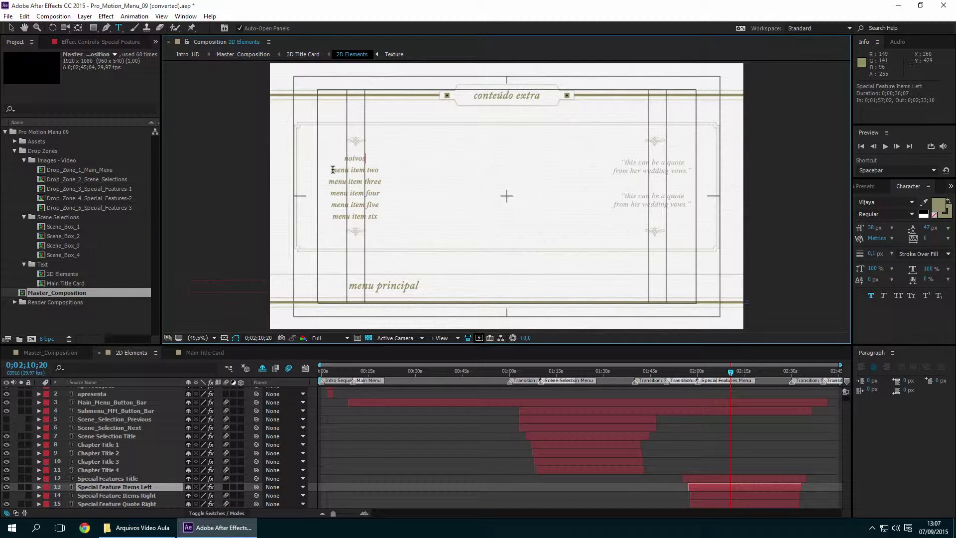
pyautogui.moveTo(331, 171); pyautogui.dragTo(379, 171)
pyautogui.write('cenas cortadas')
# Try showing the Special Feature Items Right layer in place of Special Feature Quote Right, and restore the original visibility of both.
pyautogui.click(117, 503)
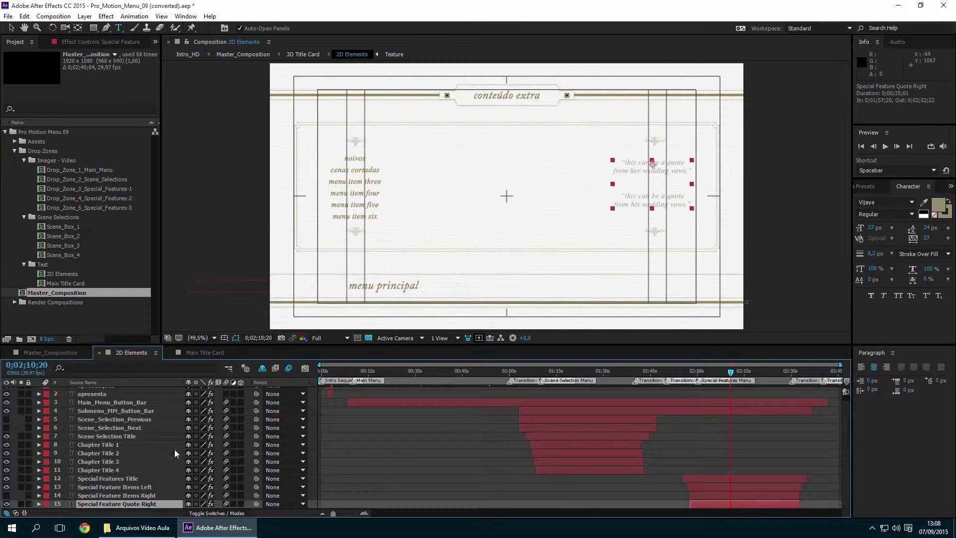
pyautogui.click(6, 504)
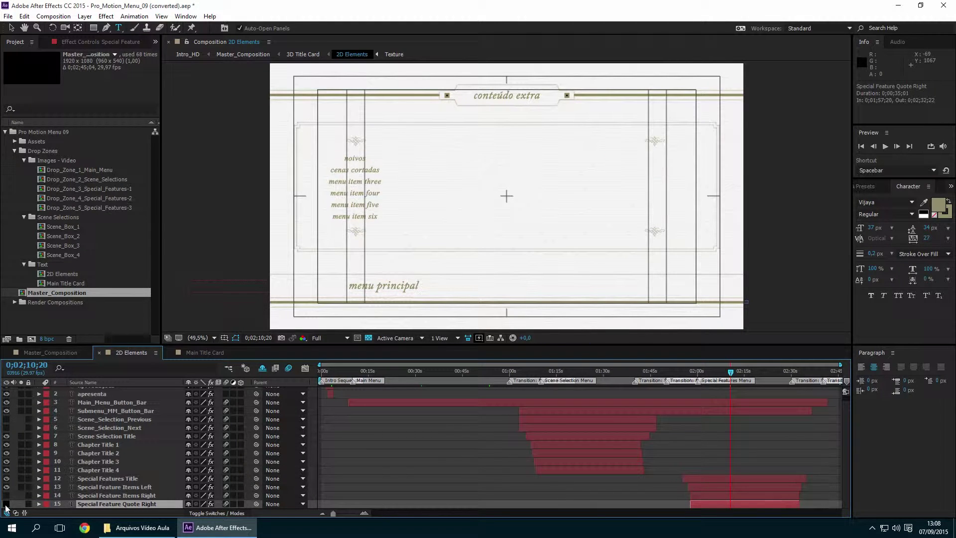
pyautogui.click(6, 495)
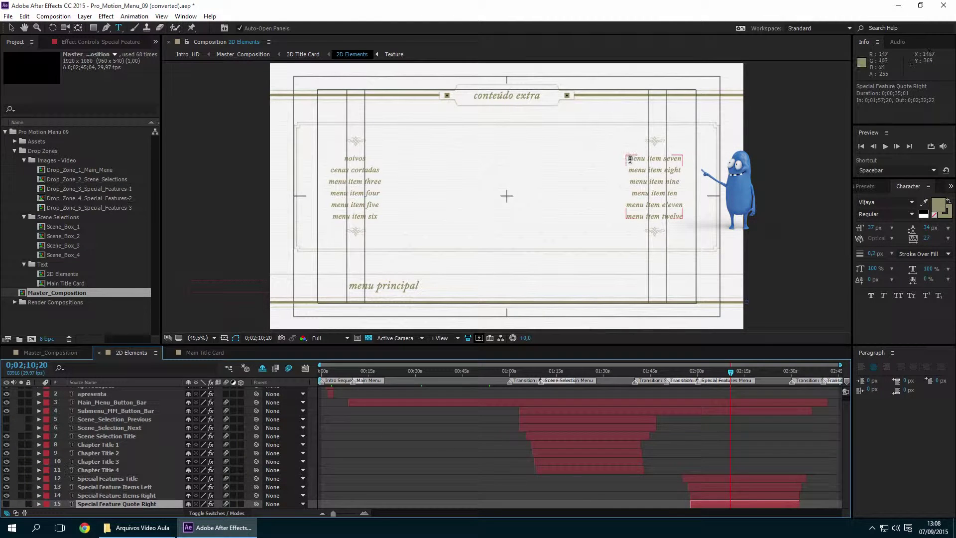
pyautogui.moveTo(627, 157); pyautogui.dragTo(683, 157)
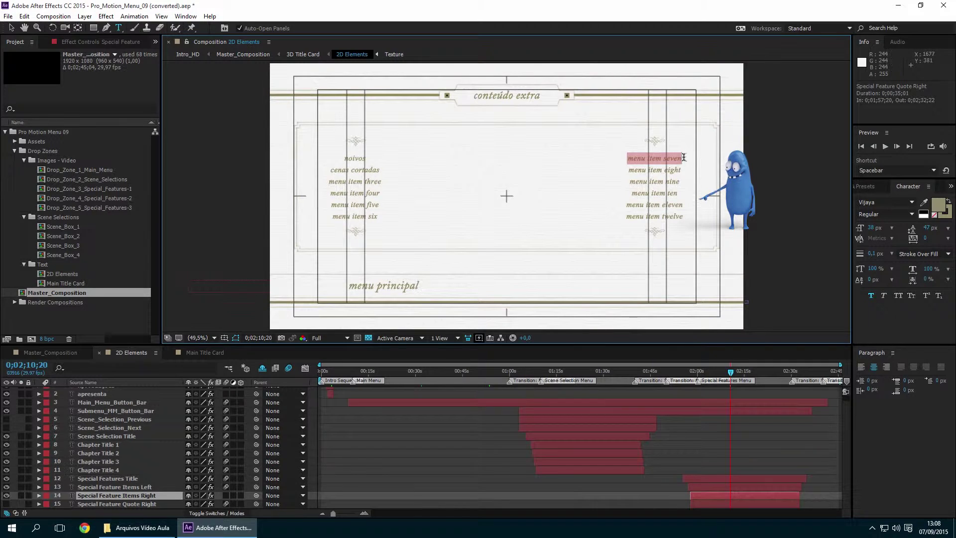
pyautogui.click(6, 504)
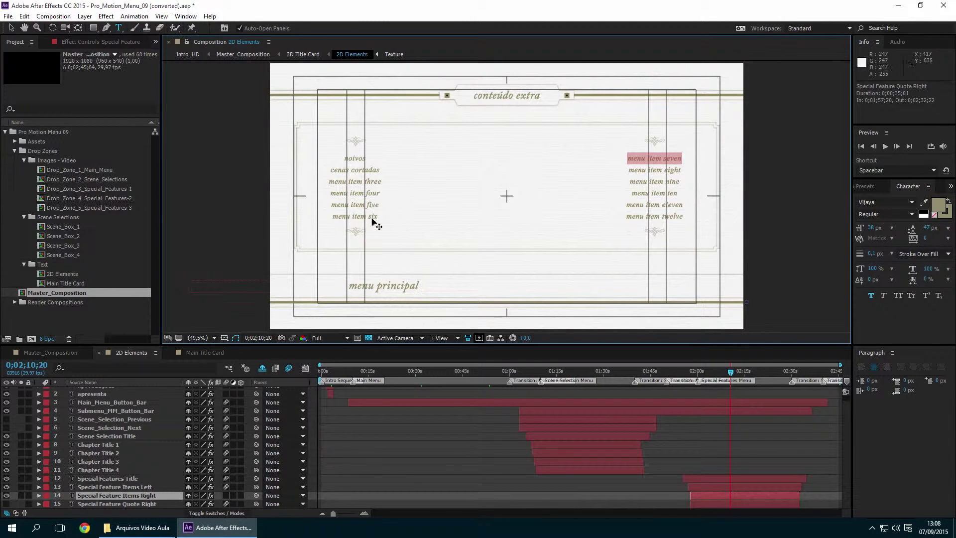
pyautogui.click(6, 495)
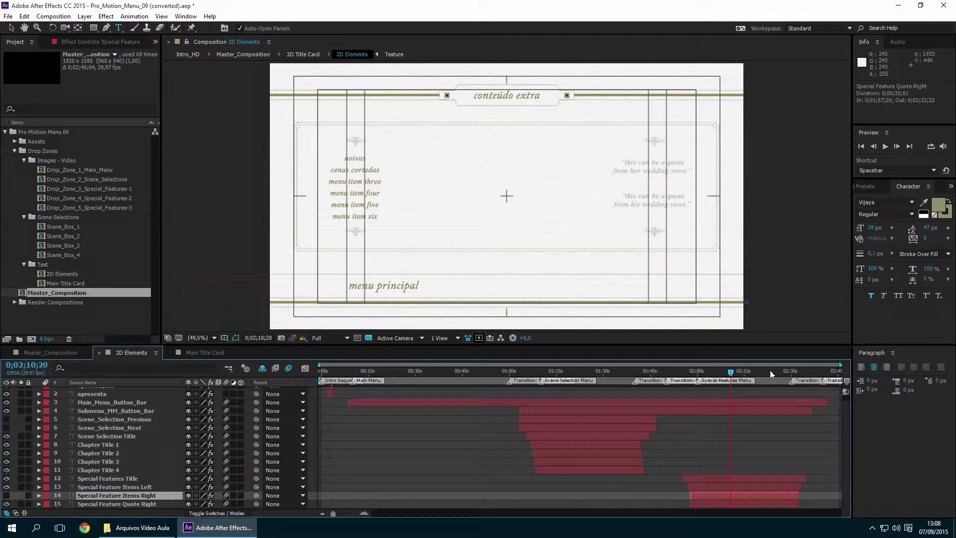
# Check the end of the 2D Elements timeline and open the Main Title Card composition.
pyautogui.moveTo(766, 374); pyautogui.dragTo(805, 377)
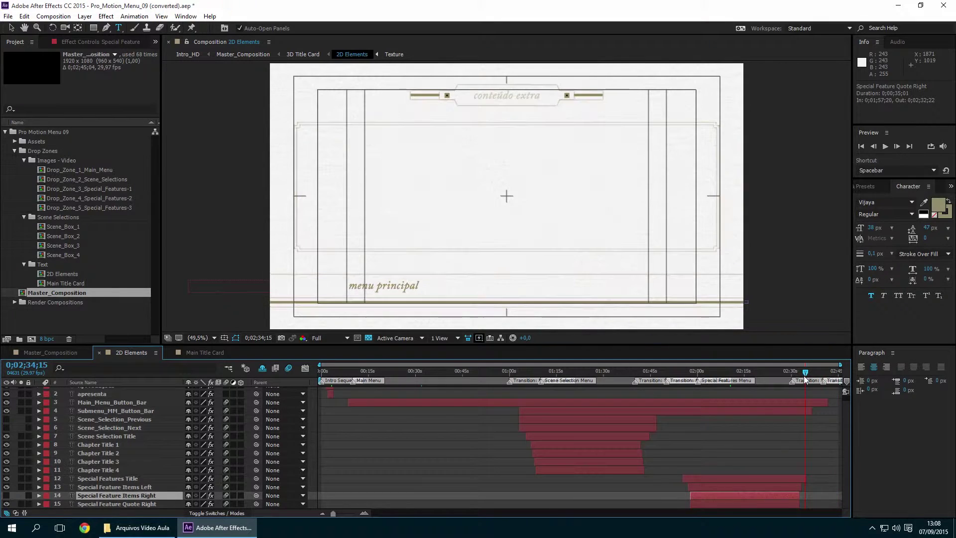
pyautogui.click(189, 349)
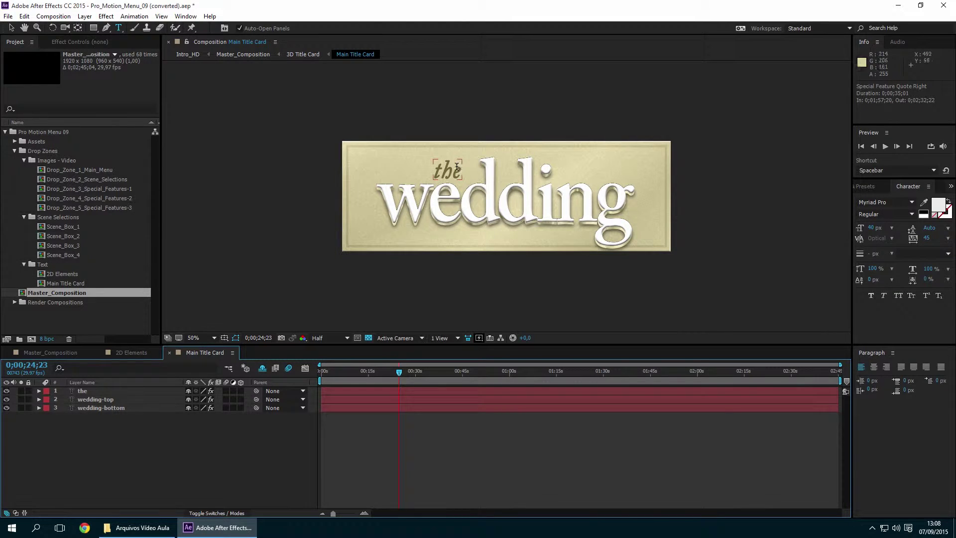
pyautogui.moveTo(460, 167); pyautogui.dragTo(426, 163)
pyautogui.write('me')
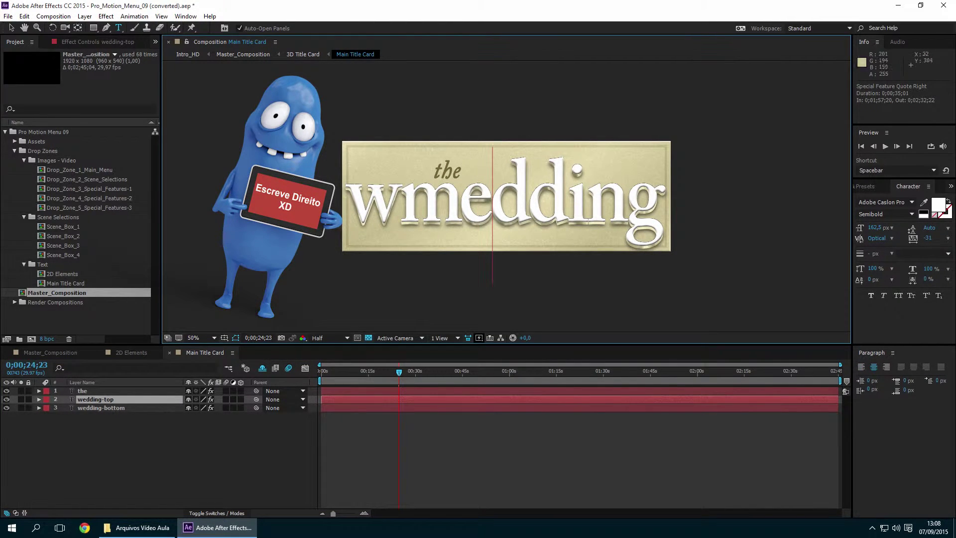
pyautogui.press('Left')
pyautogui.hotkey('shift', 'Left')
pyautogui.press('BackSpace')
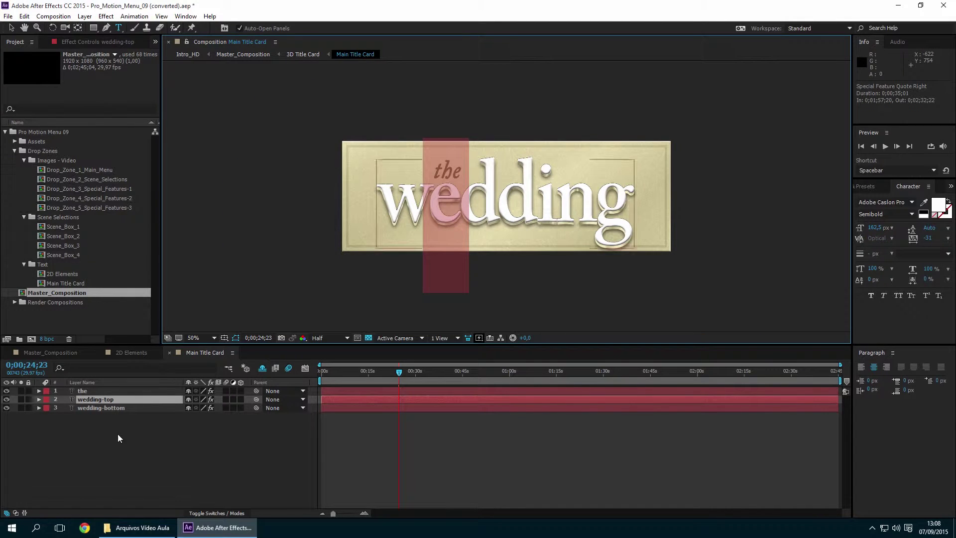
# Change the small "the" text on the main title card to "meu".
pyautogui.click(99, 405)
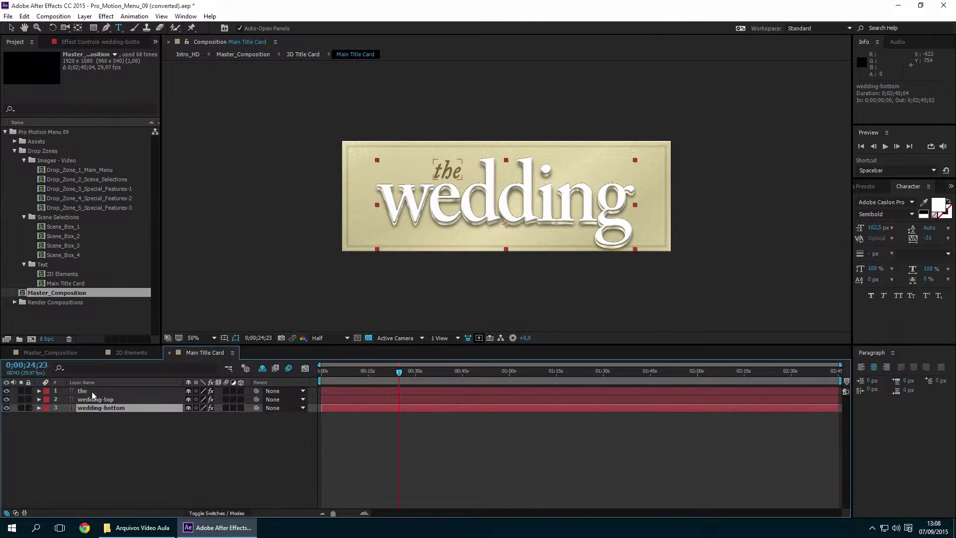
pyautogui.click(85, 391)
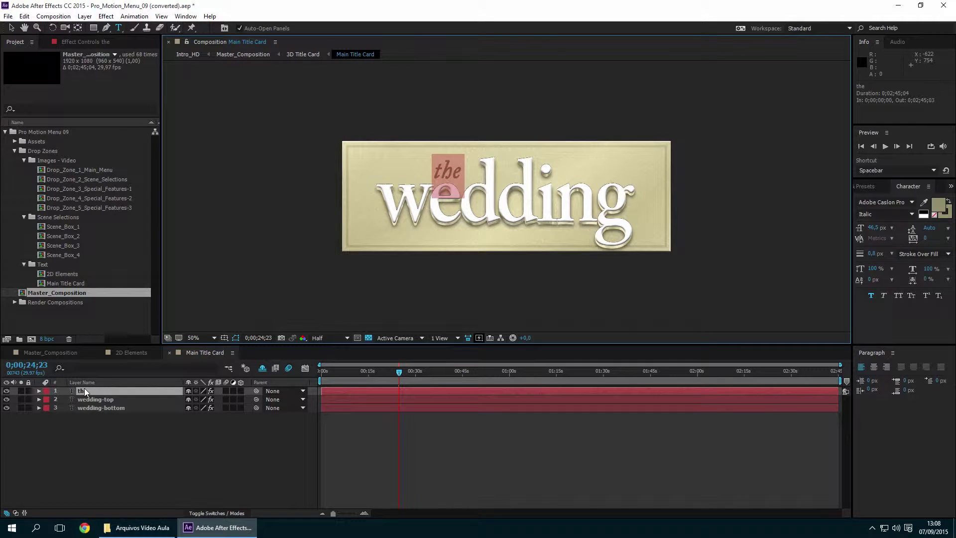
pyautogui.write('meu')
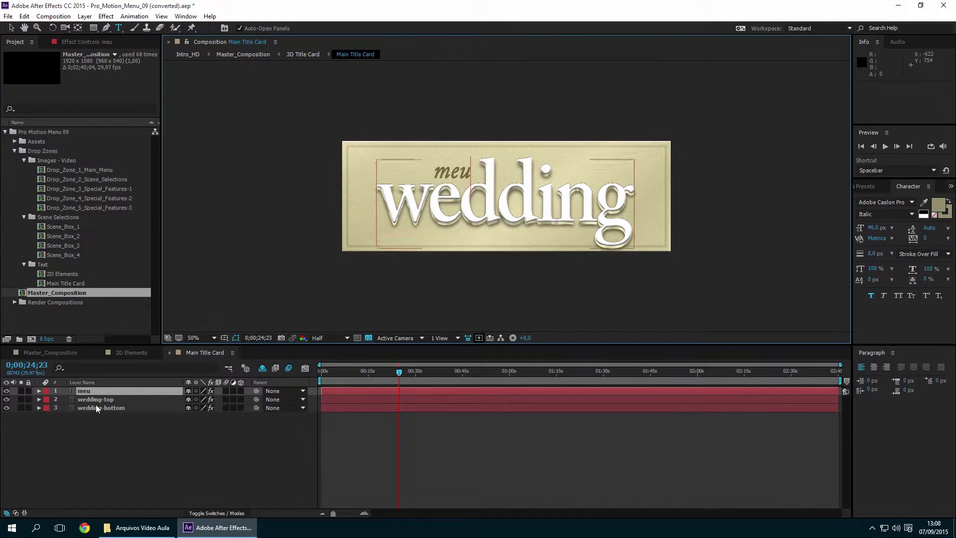
# Replace the text of the wedding-top layer on the main title card with "casamento".
pyautogui.click(97, 400)
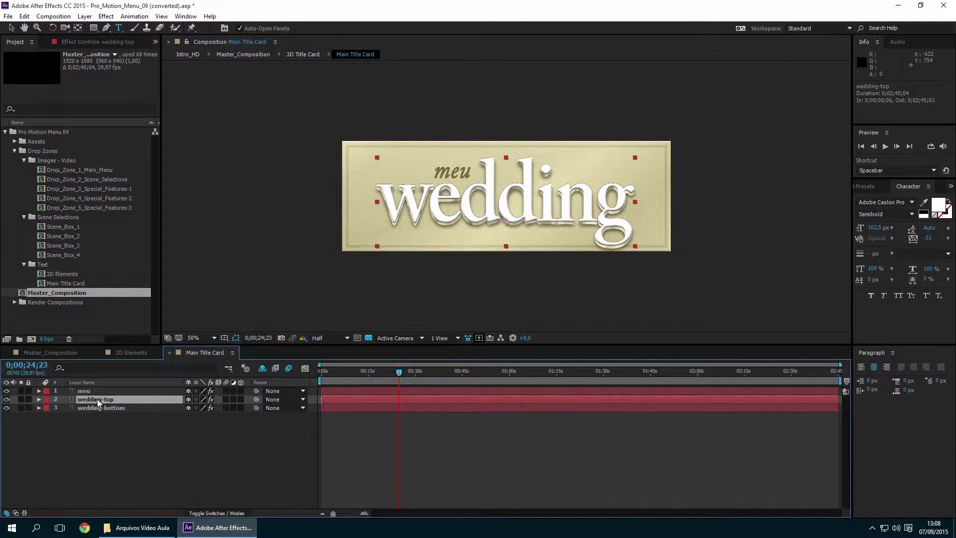
pyautogui.doubleClick(97, 399)
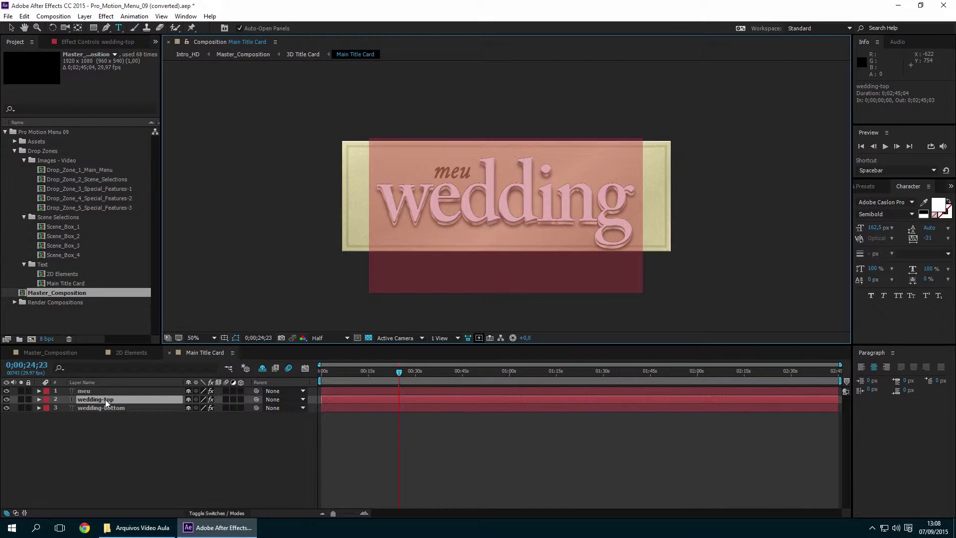
pyautogui.write('Ca')
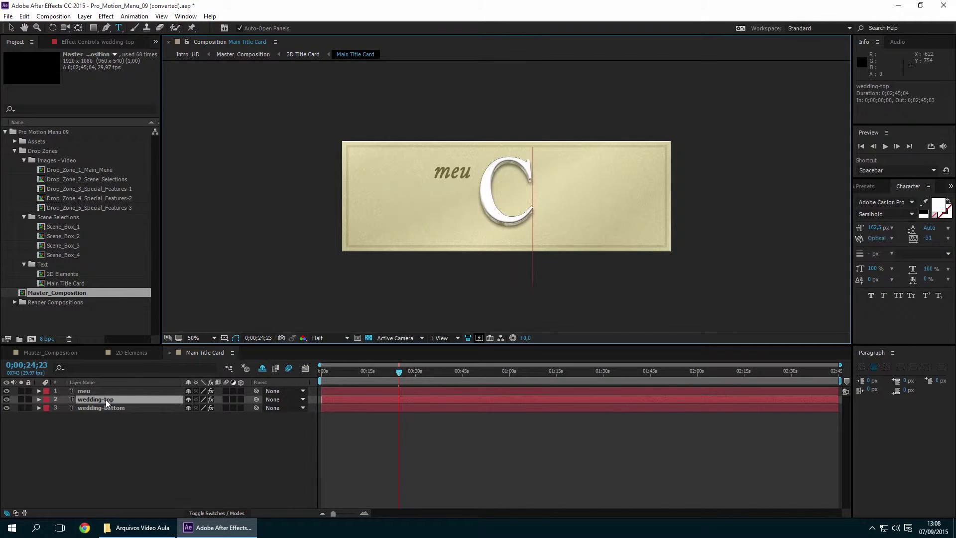
pyautogui.press('BackSpace')
pyautogui.press('BackSpace')
pyautogui.write('C')
pyautogui.press('BackSpace')
pyautogui.write('c')
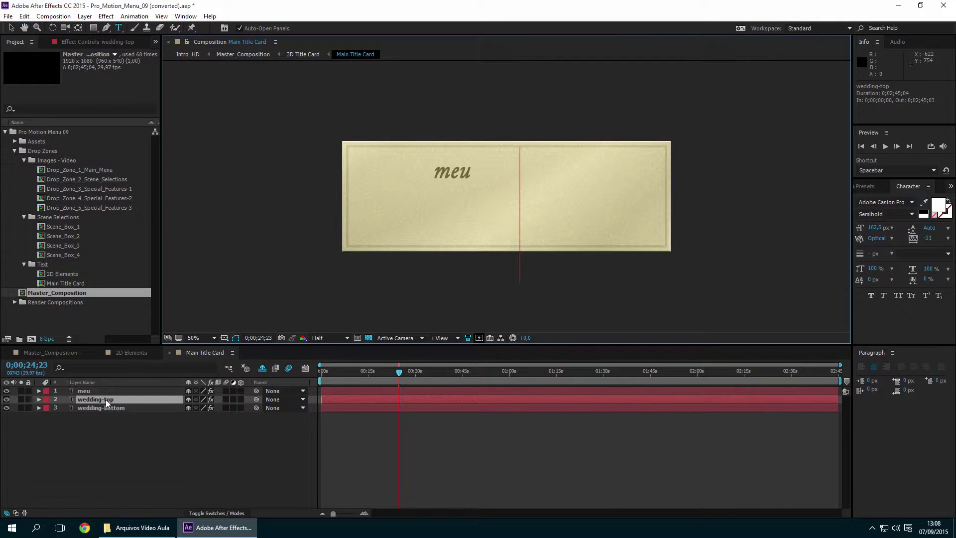
pyautogui.write('asamento')
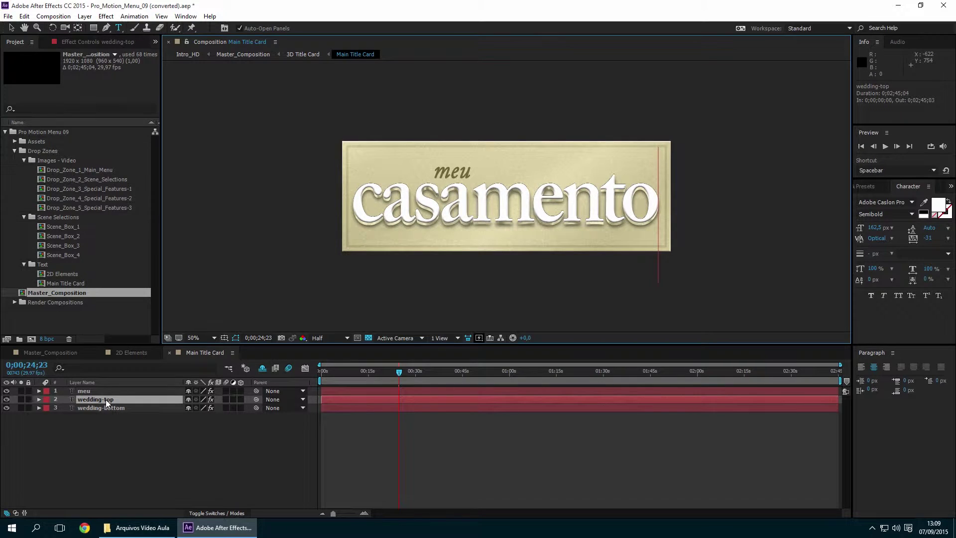
# Replace the text of the wedding-bottom layer with "casamento" to match the top layer.
pyautogui.click(106, 409)
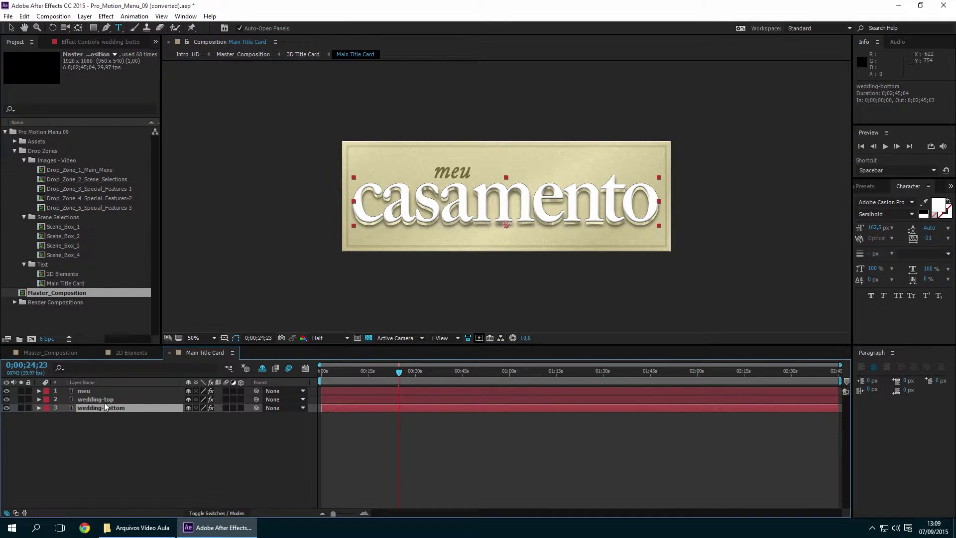
pyautogui.doubleClick(97, 408)
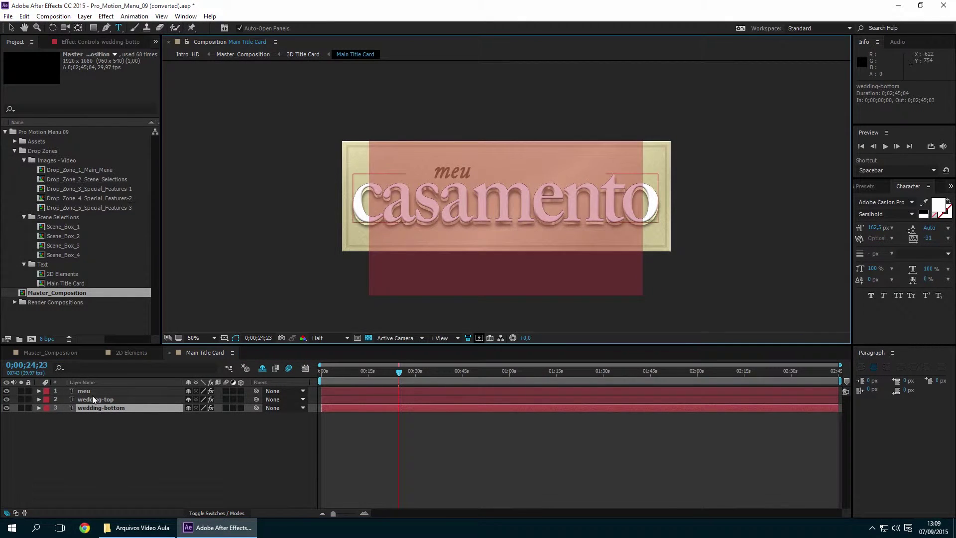
pyautogui.press('BackSpace')
pyautogui.write('casamento')
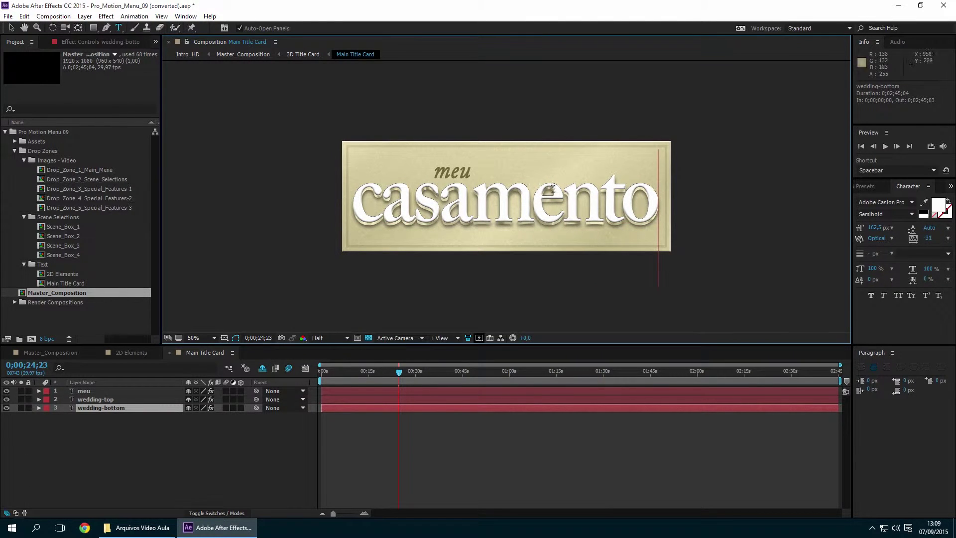
# Capitalize the first letter of the wedding-top text so it reads "Casamento".
pyautogui.click(104, 399)
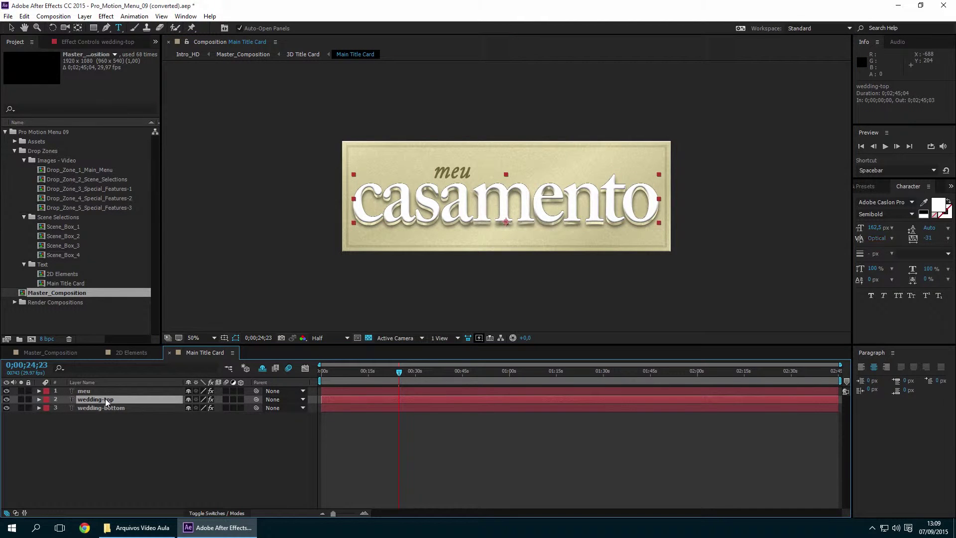
pyautogui.click(115, 408)
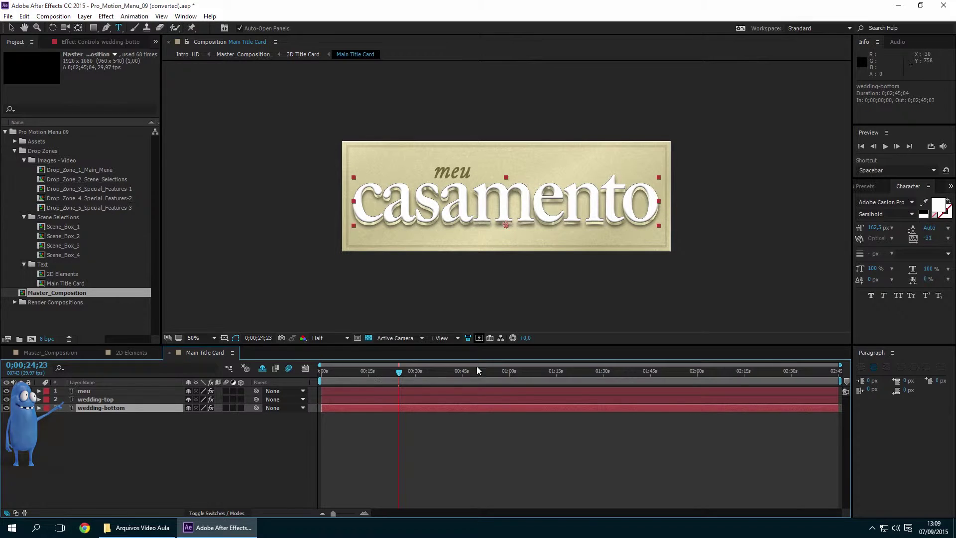
pyautogui.click(100, 401)
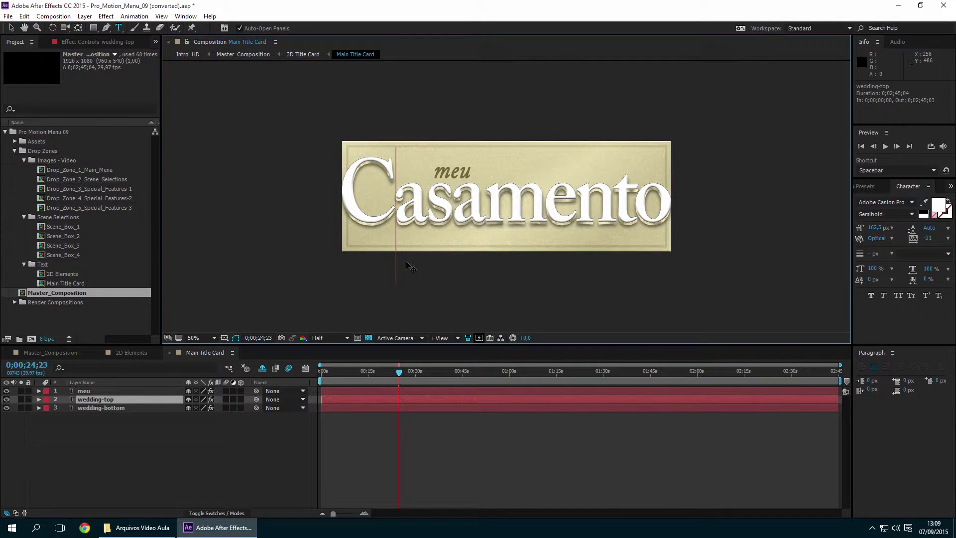
# Set the font size of the wedding-top layer on the main title card to 160 px.
pyautogui.click(95, 408)
pyautogui.click(94, 399)
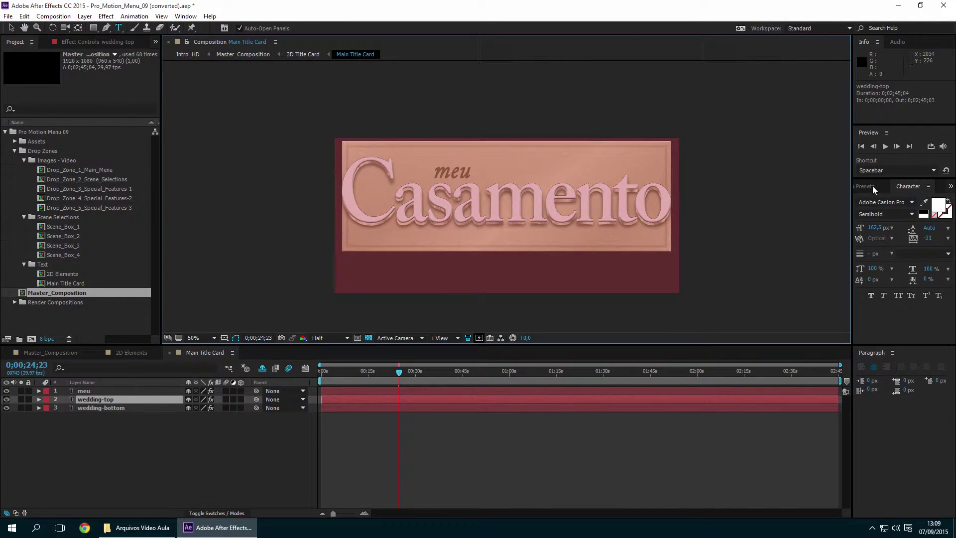
pyautogui.click(877, 228)
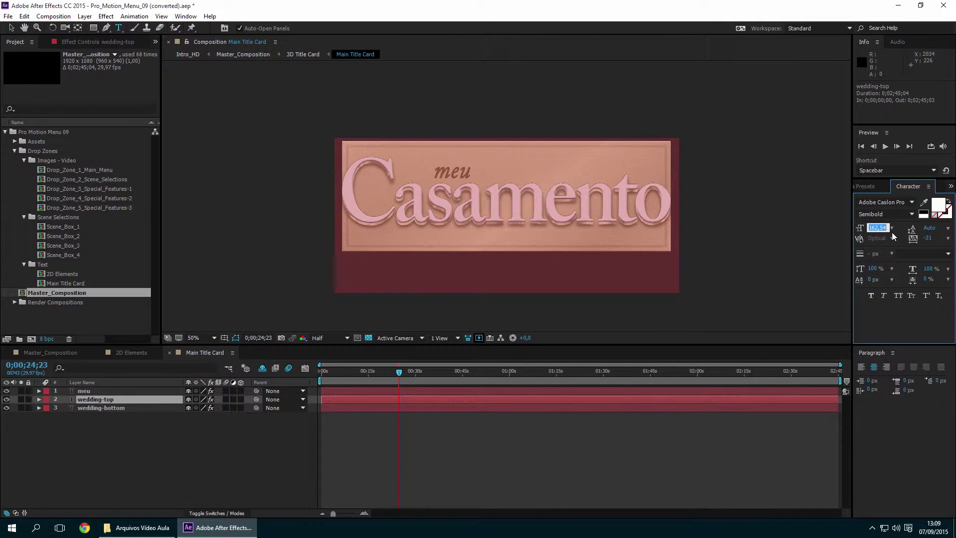
pyautogui.write('160')
pyautogui.press('Return')
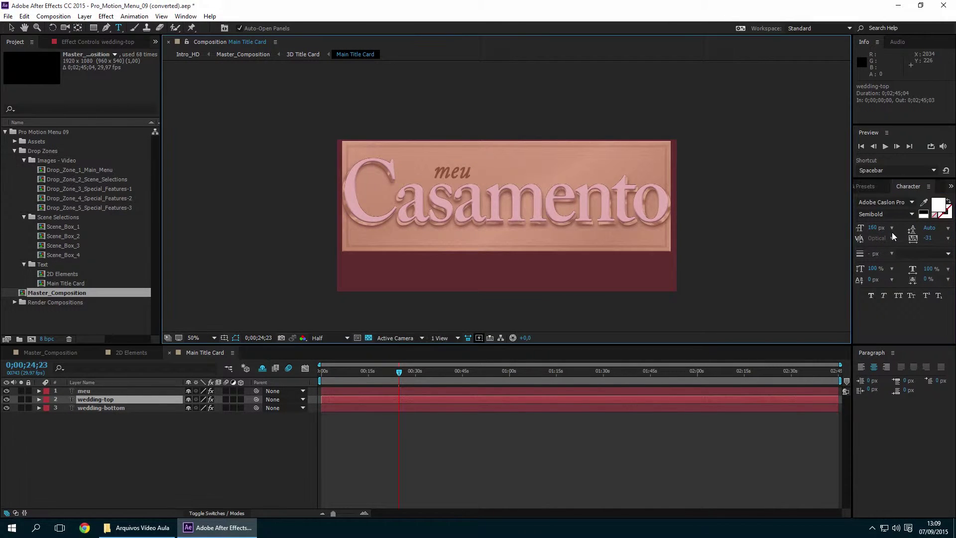
# Match the wedding-bottom layer to the top one by setting its font size to 160 px.
pyautogui.click(101, 409)
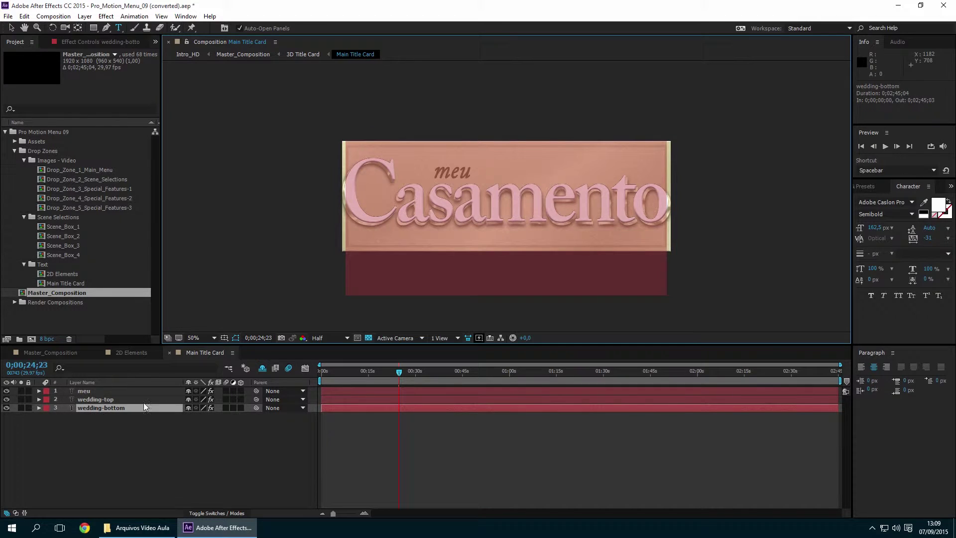
pyautogui.click(874, 227)
pyautogui.write('160')
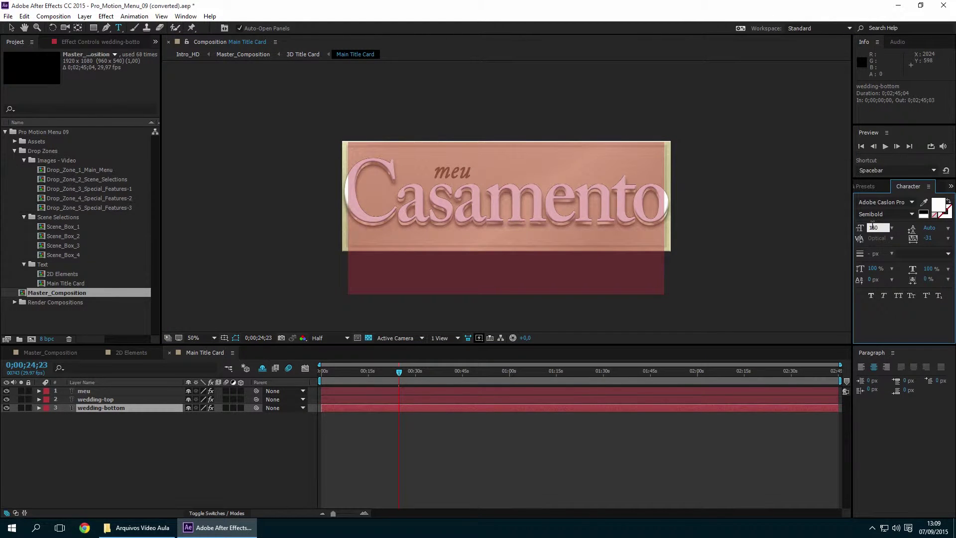
pyautogui.press('Return')
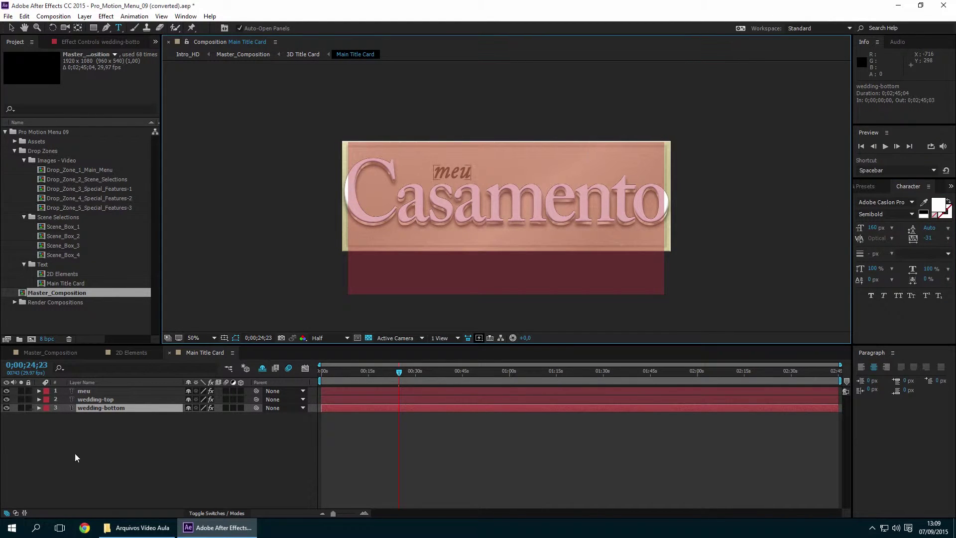
pyautogui.click(86, 391)
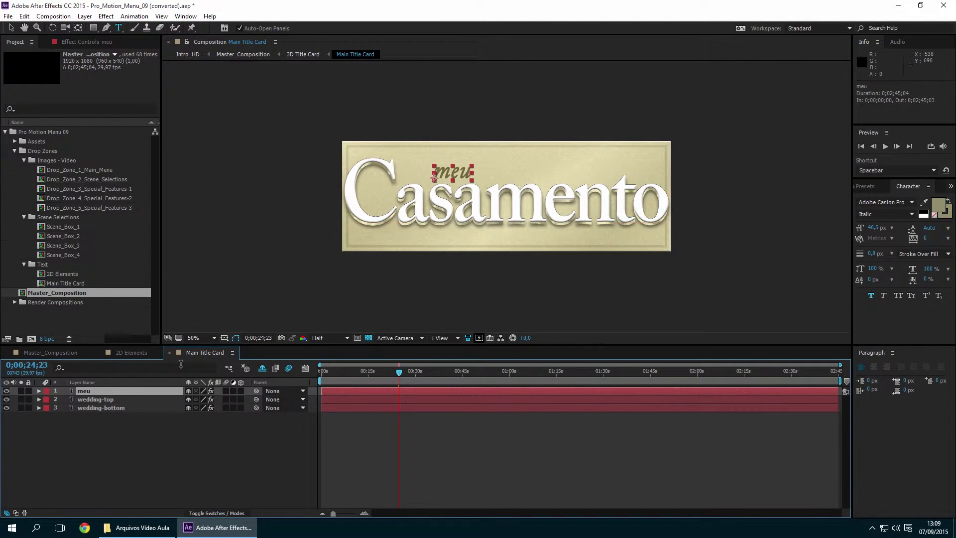
# Close the Main Title Card and 2D Elements compositions and review the translated texts across the scene selection, special features and intro sections of Master_Composition.
pyautogui.click(169, 353)
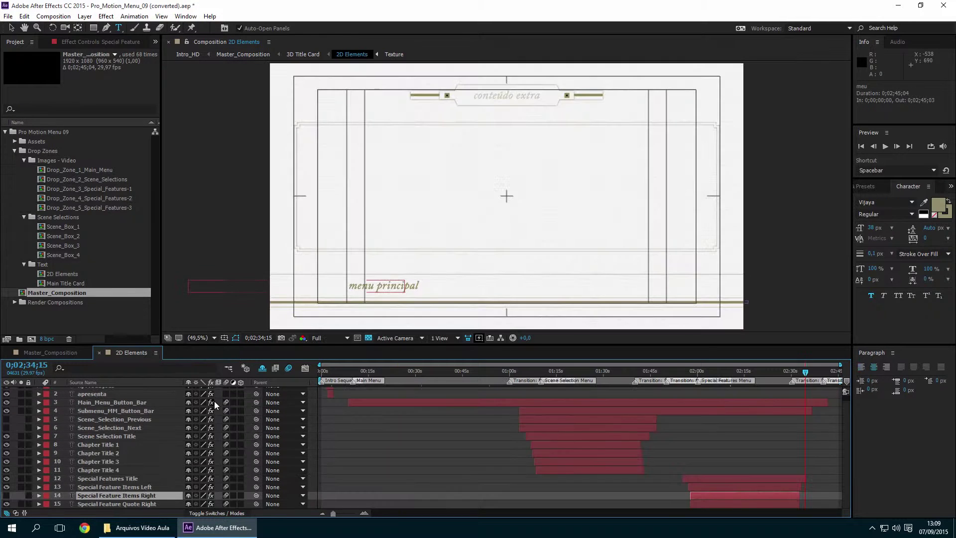
pyautogui.click(99, 353)
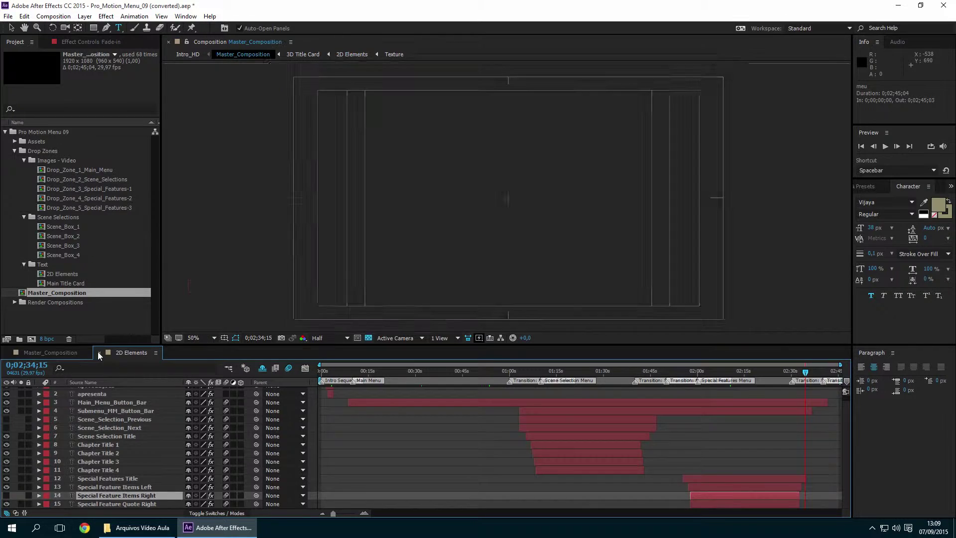
pyautogui.moveTo(339, 375); pyautogui.dragTo(578, 378)
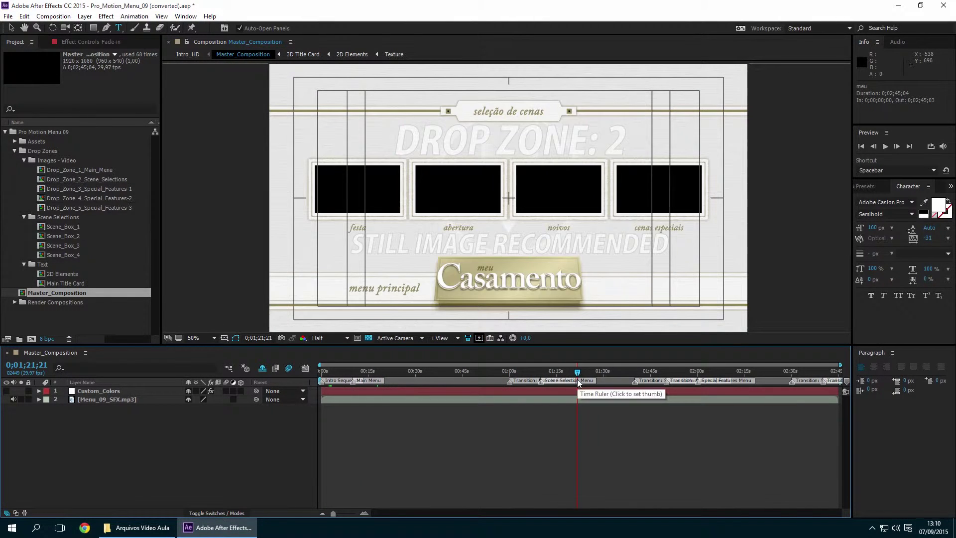
pyautogui.moveTo(577, 374); pyautogui.dragTo(726, 380)
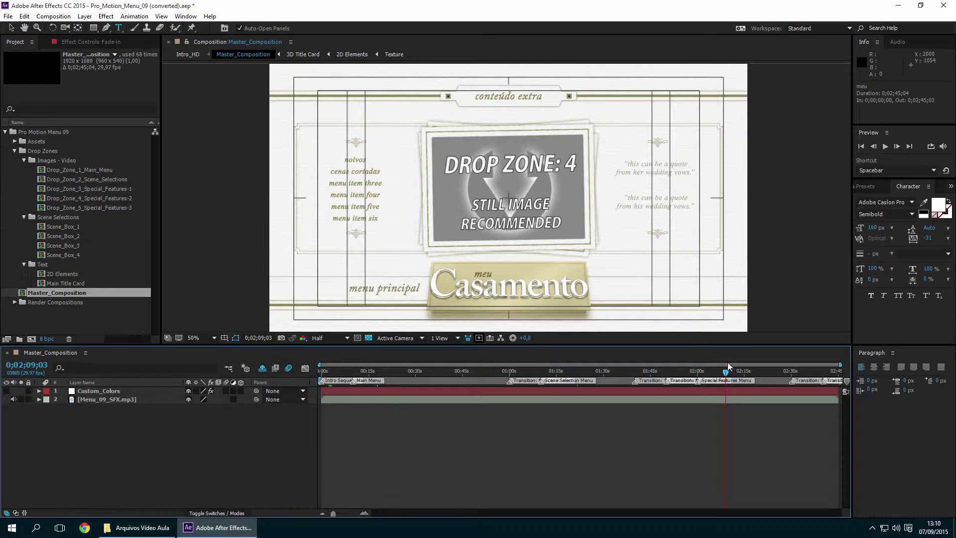
pyautogui.moveTo(731, 375); pyautogui.dragTo(348, 377)
# Create a new project folder named "Fotos e videos".
pyautogui.rightClick(24, 324)
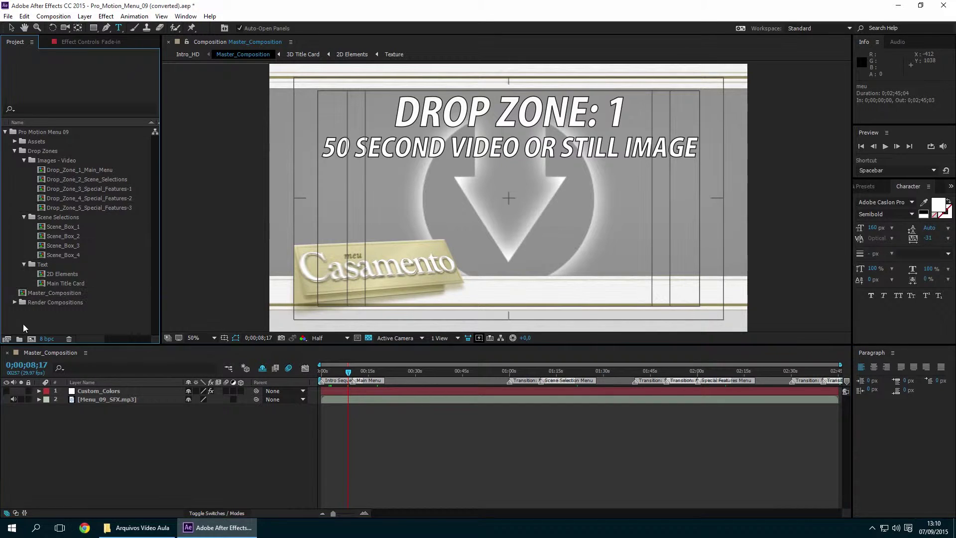
pyautogui.click(40, 337)
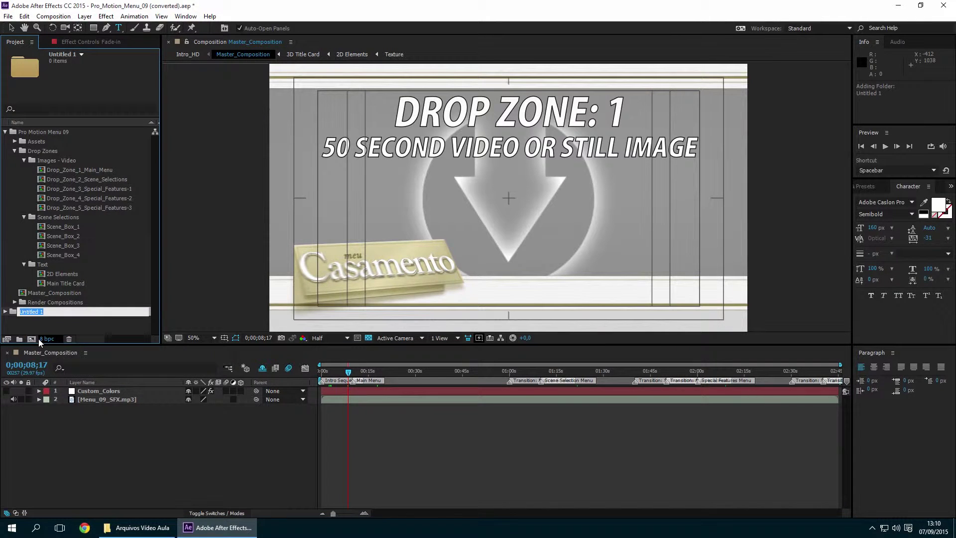
pyautogui.press('BackSpace')
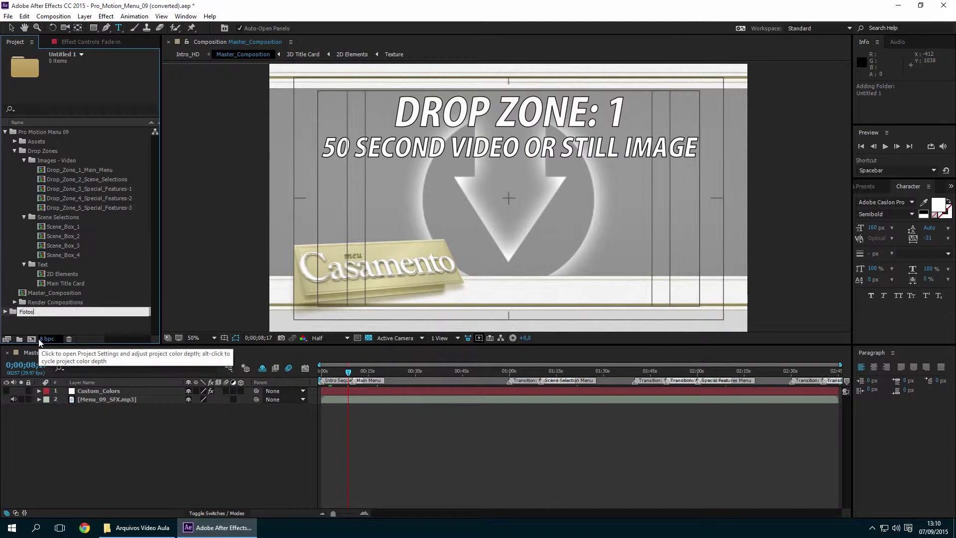
pyautogui.write('Fotos e videos')
pyautogui.press('Return')
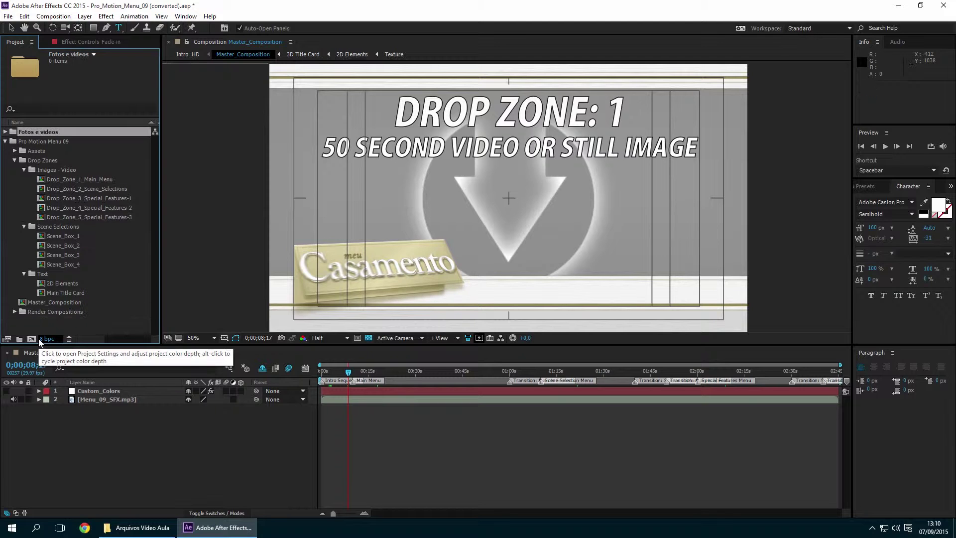
# Import 564564 (4), Apresentação Curso, Apresentação Menus Animados, Apresentação and Modelo template 1 from Arquivos Vídeo Aula into the Fotos e videos folder and expand it.
pyautogui.click(137, 527)
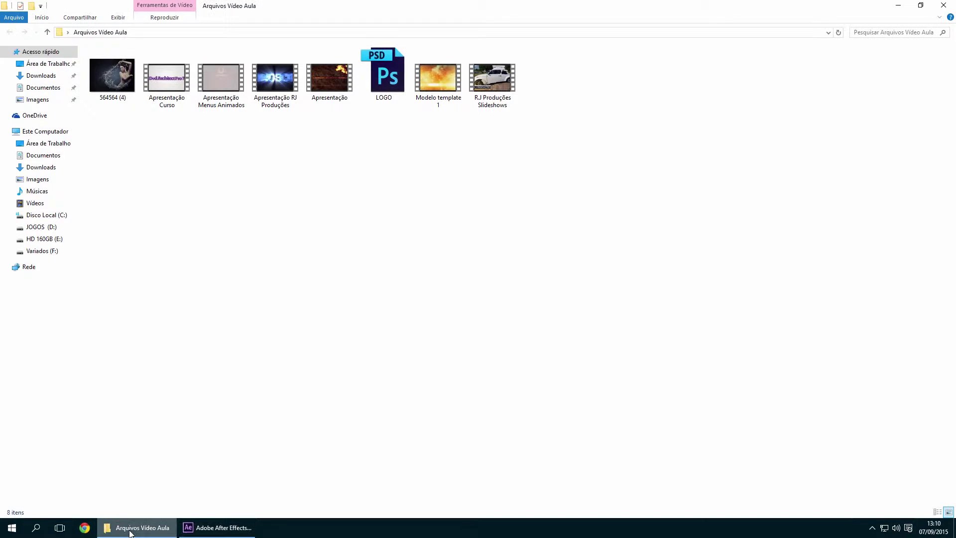
pyautogui.click(112, 76)
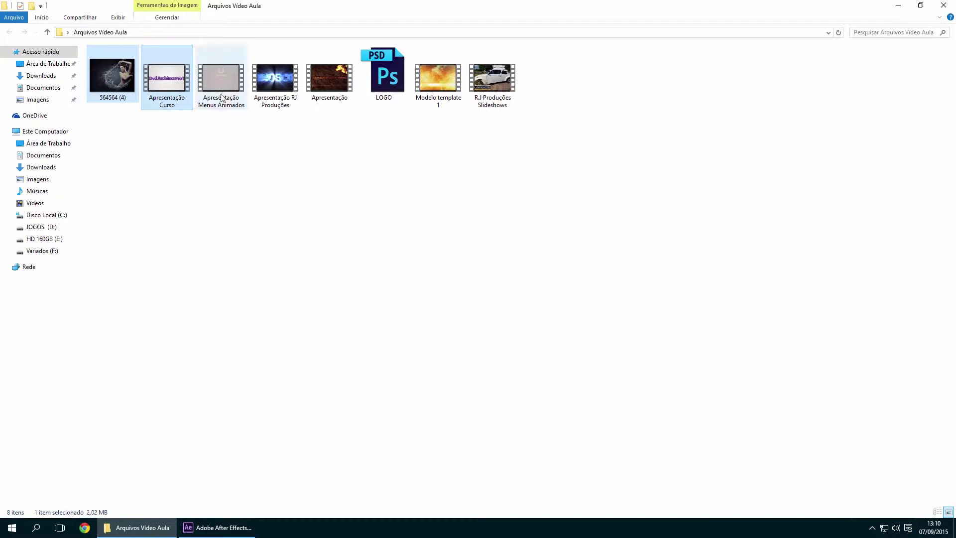
pyautogui.keyDown('ctrl'); pyautogui.click(330, 79); pyautogui.keyUp('ctrl')
pyautogui.keyDown('ctrl'); pyautogui.click(438, 77); pyautogui.keyUp('ctrl')
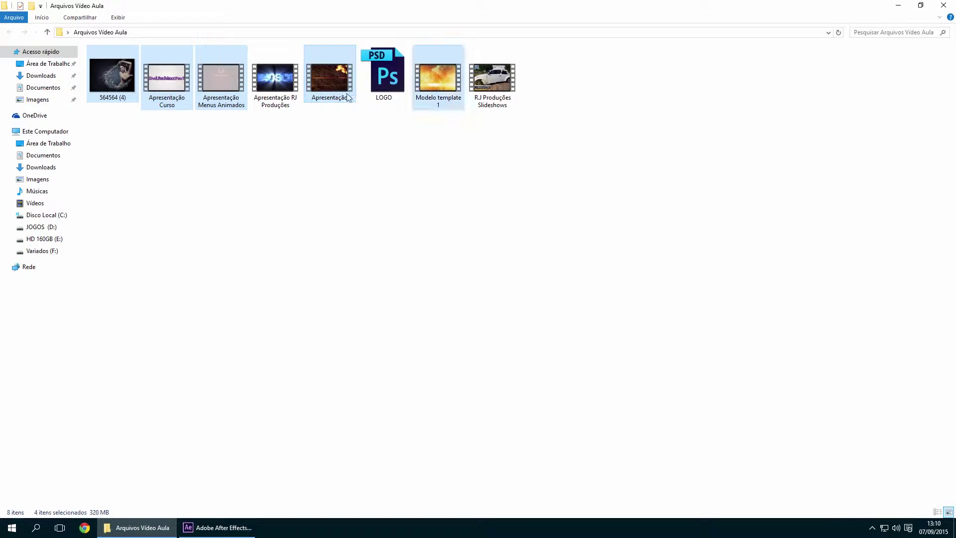
pyautogui.moveTo(109, 65); pyautogui.dragTo(92, 131)
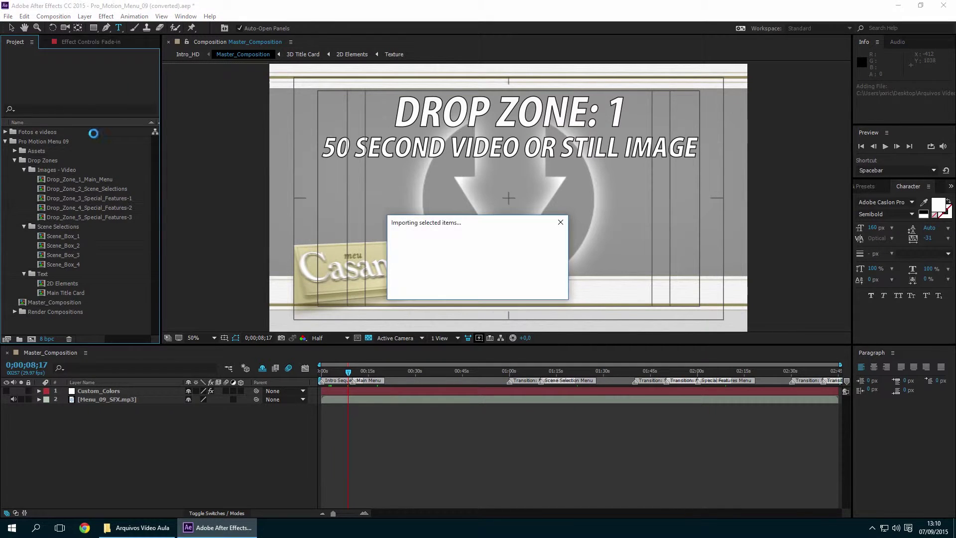
pyautogui.click(6, 132)
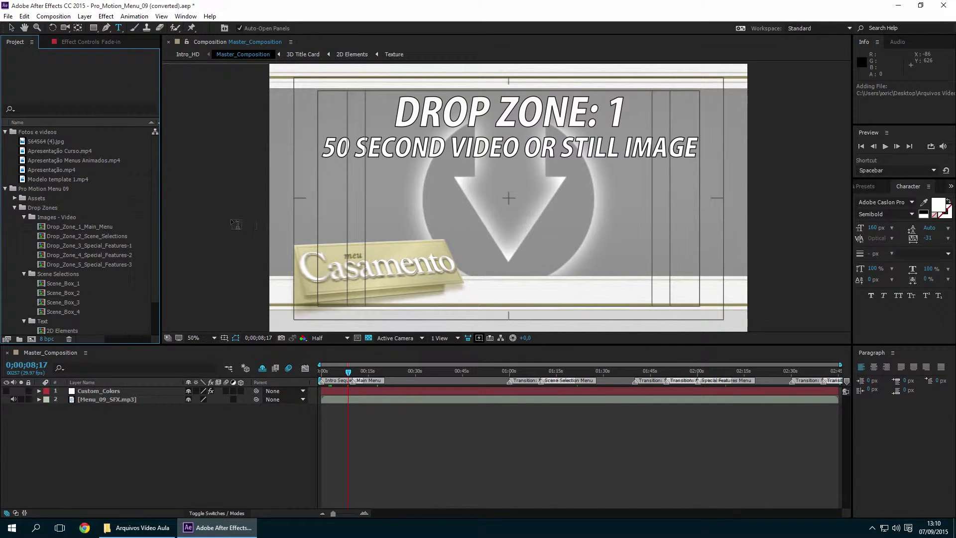
# Place 564564 (4).jpg as the top layer of the Drop_Zone_1_Main_Menu composition and fit it to the composition.
pyautogui.click(107, 226)
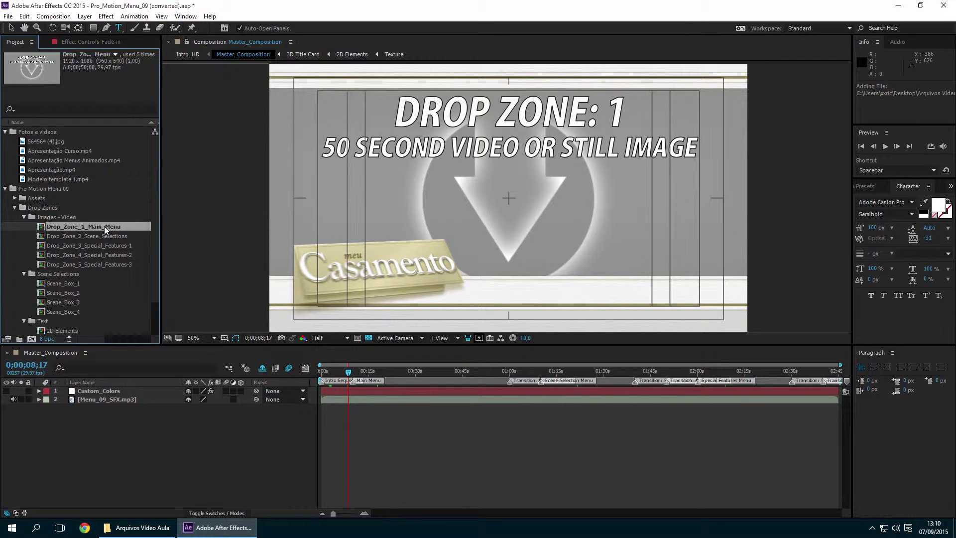
pyautogui.click(90, 237)
pyautogui.click(87, 244)
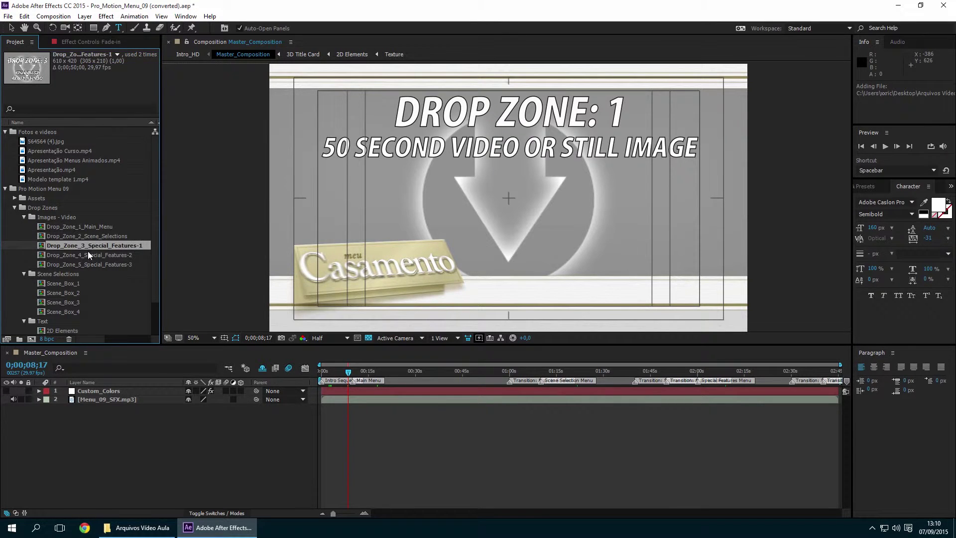
pyautogui.click(88, 253)
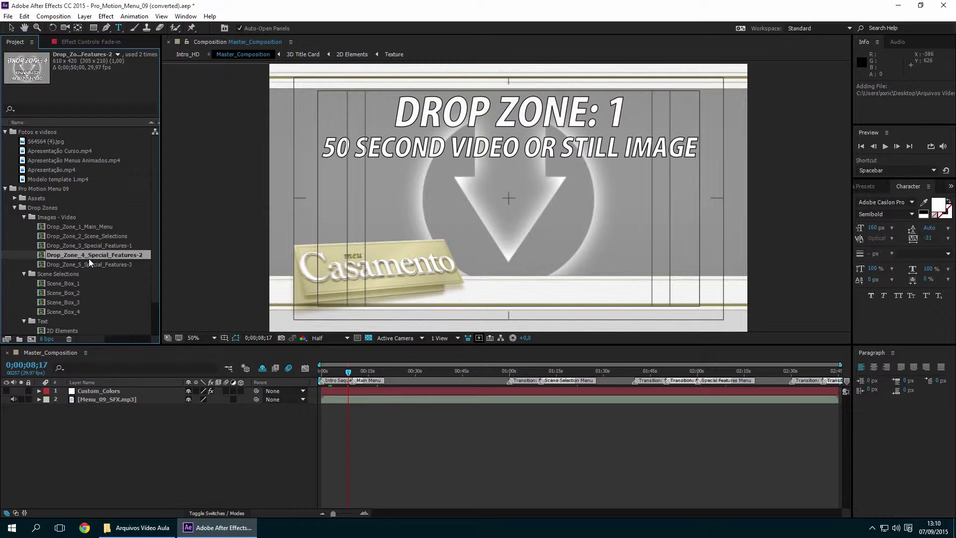
pyautogui.doubleClick(85, 226)
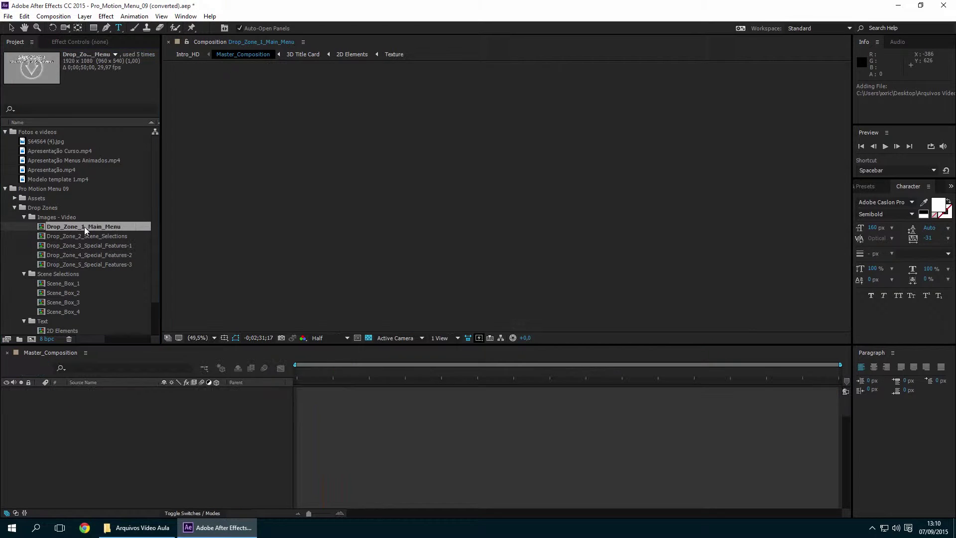
pyautogui.click(38, 141)
pyautogui.moveTo(38, 140); pyautogui.dragTo(121, 391)
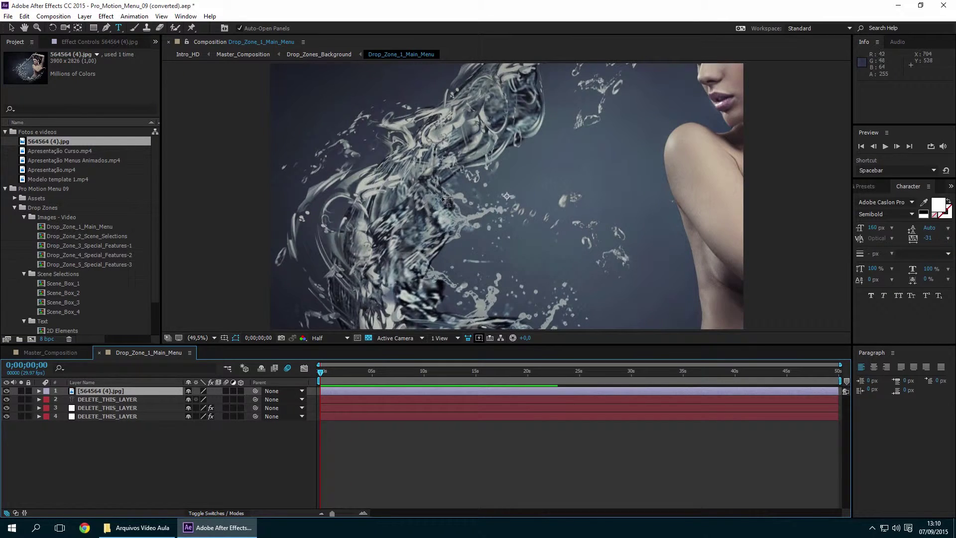
pyautogui.scroll(-4, 442, 195)
pyautogui.rightClick(477, 115)
pyautogui.moveTo(548, 161)
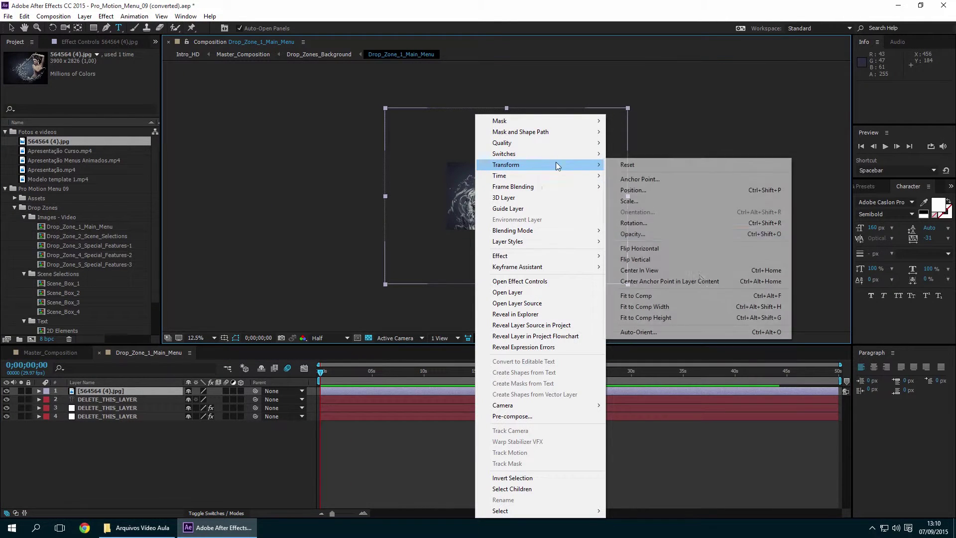
pyautogui.click(687, 294)
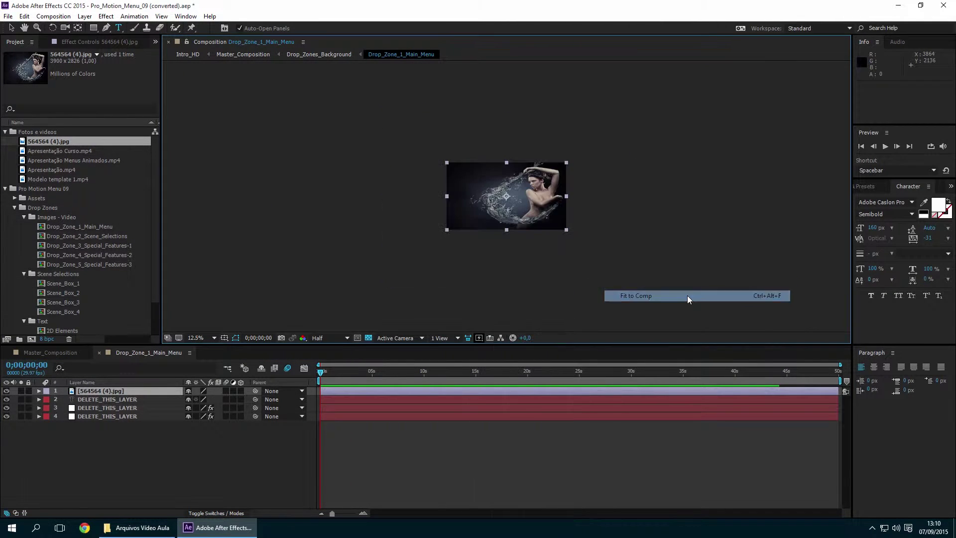
# Add 564564 (4).jpg above the placeholder layers in Drop_Zone_2_Scene_Selections and fit it to the composition.
pyautogui.click(61, 235)
pyautogui.doubleClick(68, 235)
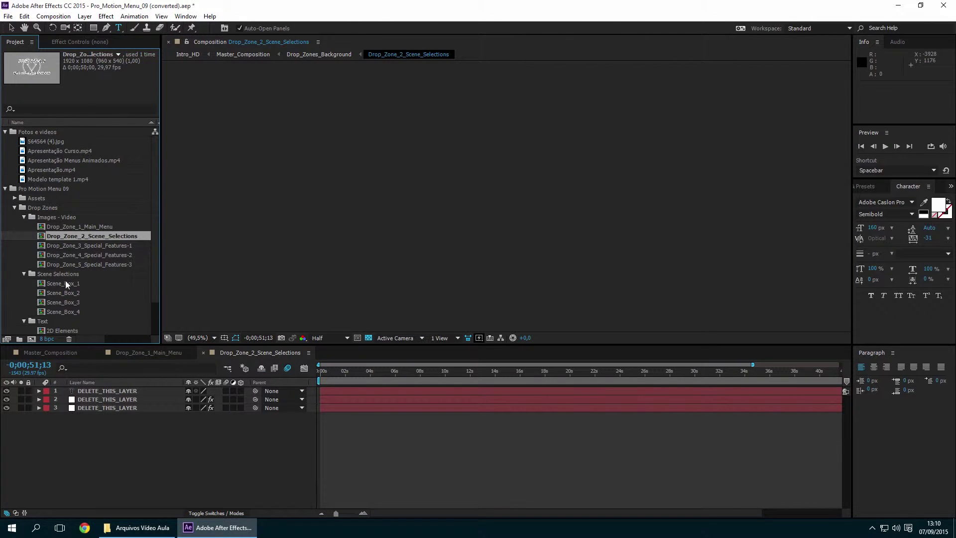
pyautogui.moveTo(48, 143); pyautogui.dragTo(130, 393)
pyautogui.rightClick(484, 189)
pyautogui.moveTo(574, 163)
pyautogui.click(682, 295)
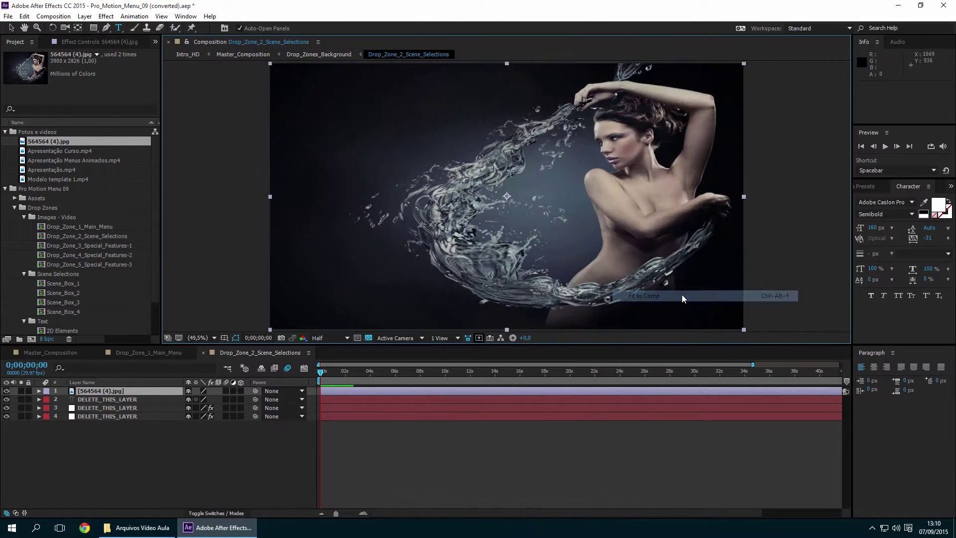
# Insert 564564 (4).jpg as the top layer of Drop_Zone_3_Special_Features-1 and fit it to the composition.
pyautogui.doubleClick(97, 244)
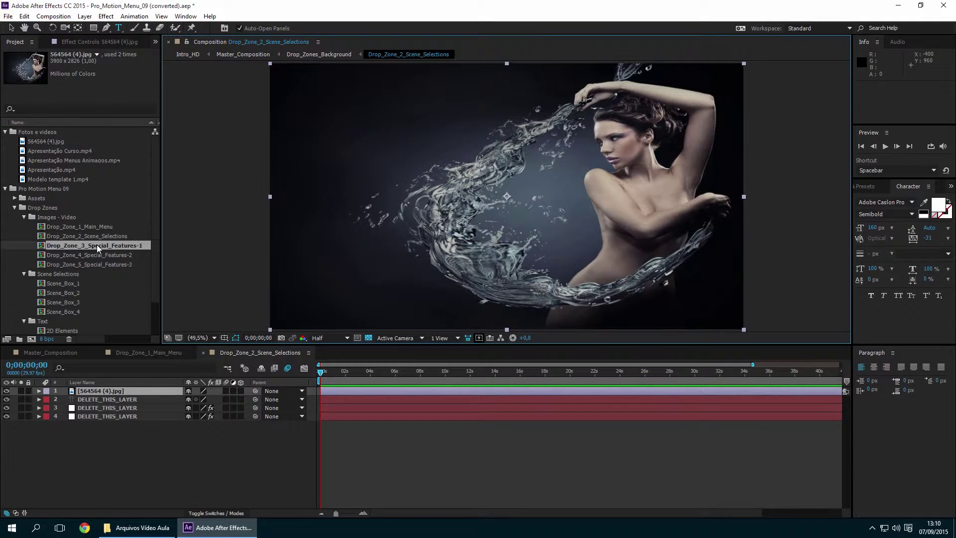
pyautogui.moveTo(56, 152); pyautogui.dragTo(163, 388)
pyautogui.rightClick(487, 217)
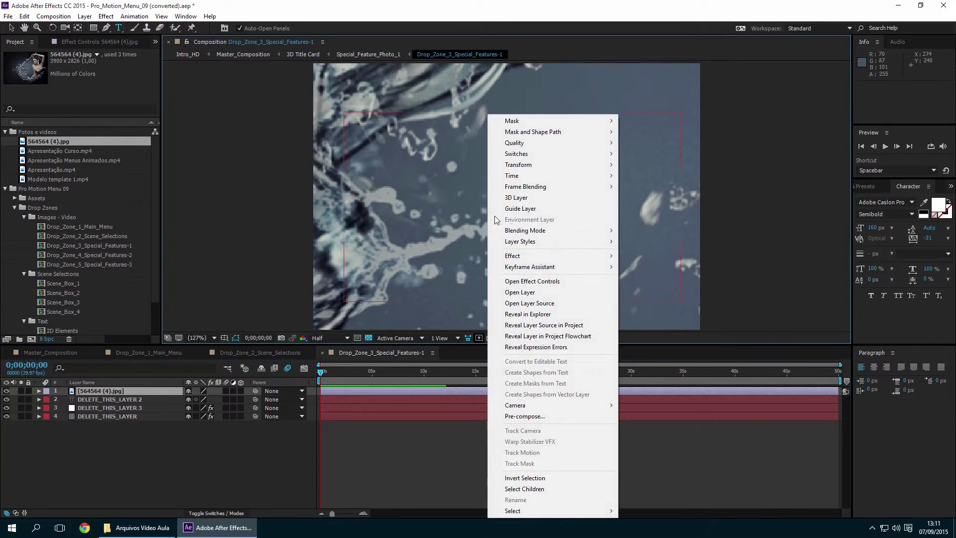
pyautogui.moveTo(581, 165)
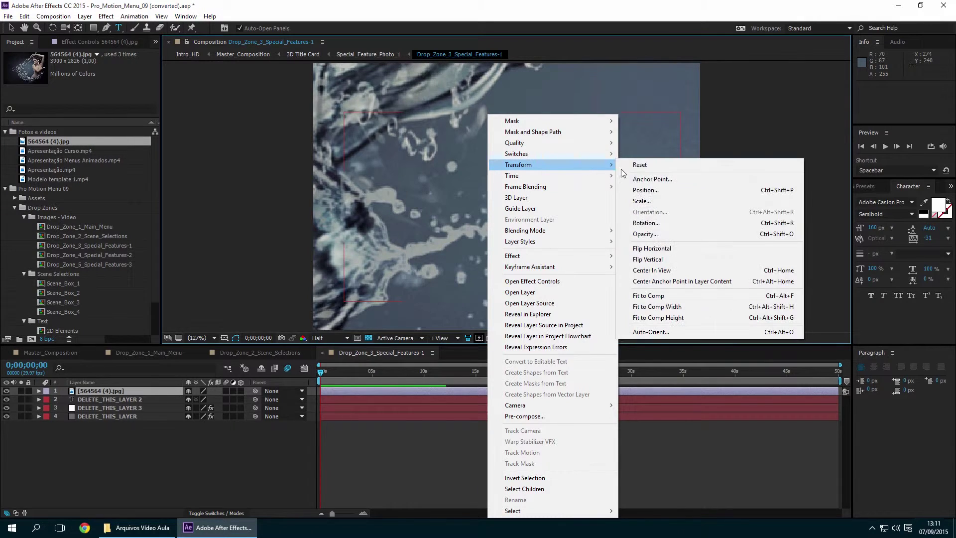
pyautogui.click(667, 296)
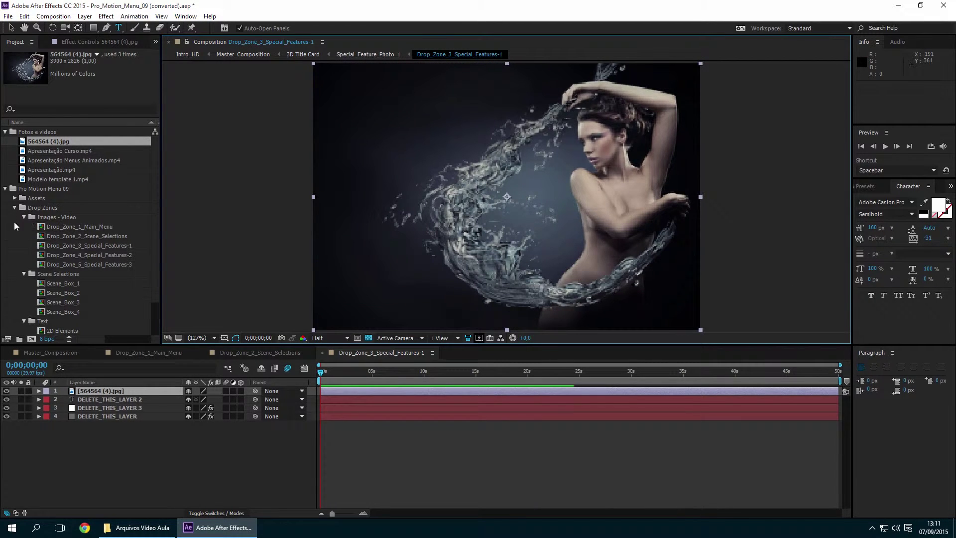
# Add 564564 (4).jpg as the top layer of Drop_Zone_4_Special_Features-2 and fit it to the composition.
pyautogui.doubleClick(89, 255)
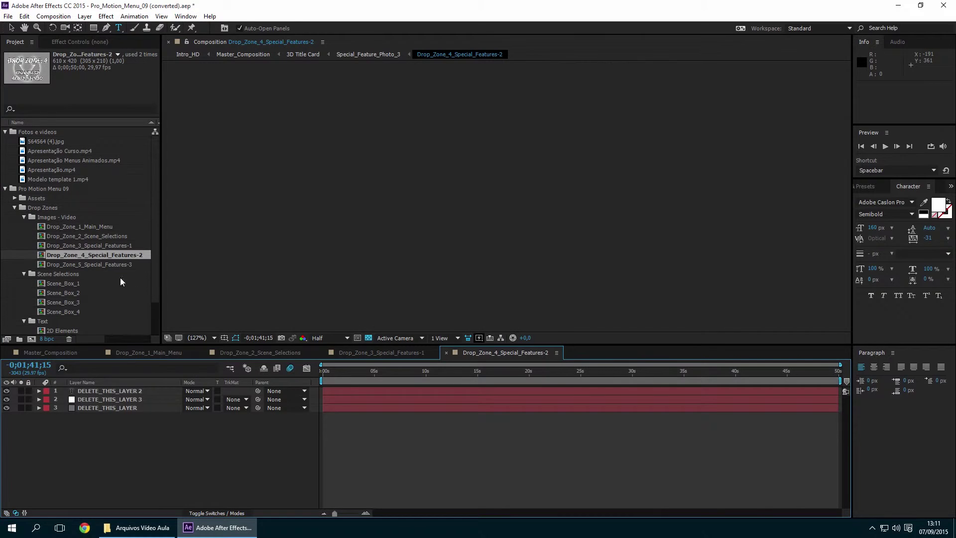
pyautogui.moveTo(47, 141); pyautogui.dragTo(145, 389)
pyautogui.rightClick(529, 205)
pyautogui.moveTo(606, 167)
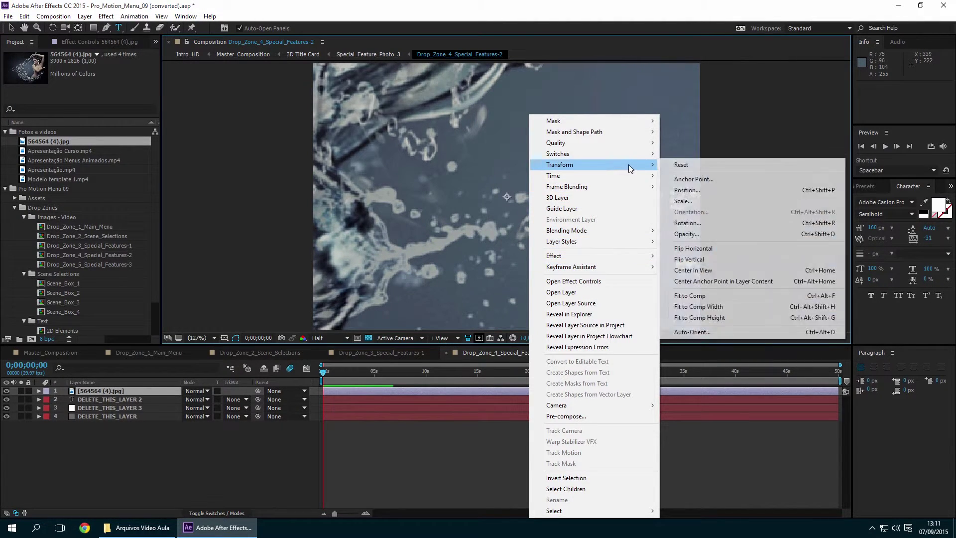
pyautogui.click(703, 298)
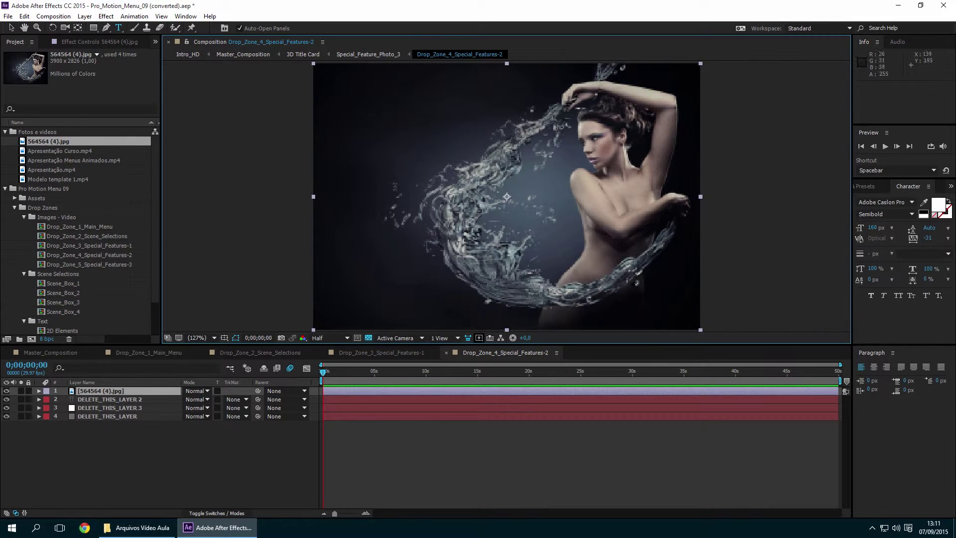
# Place 564564 (4).jpg above the placeholder layers in Drop_Zone_5_Special_Features-3 and fit it to the composition.
pyautogui.doubleClick(76, 263)
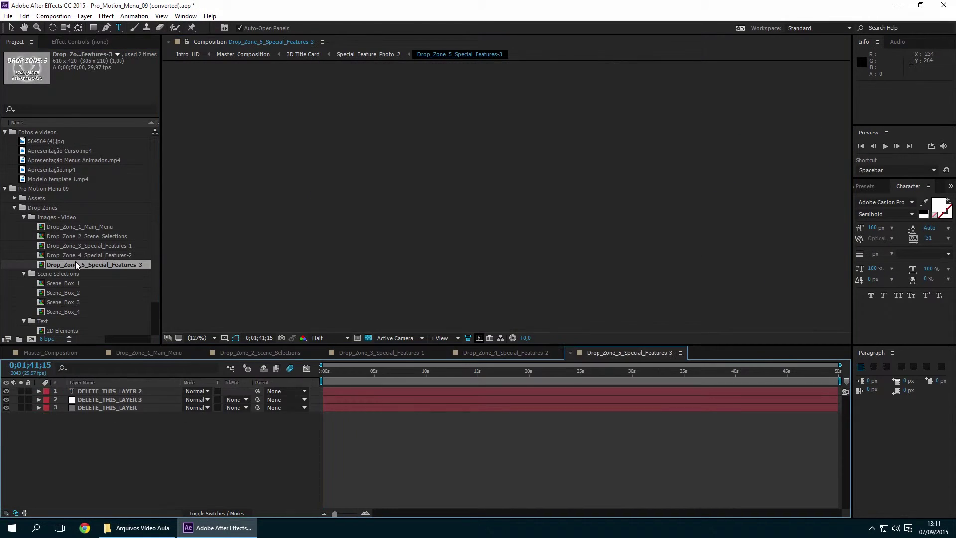
pyautogui.moveTo(63, 140); pyautogui.dragTo(147, 387)
pyautogui.rightClick(525, 115)
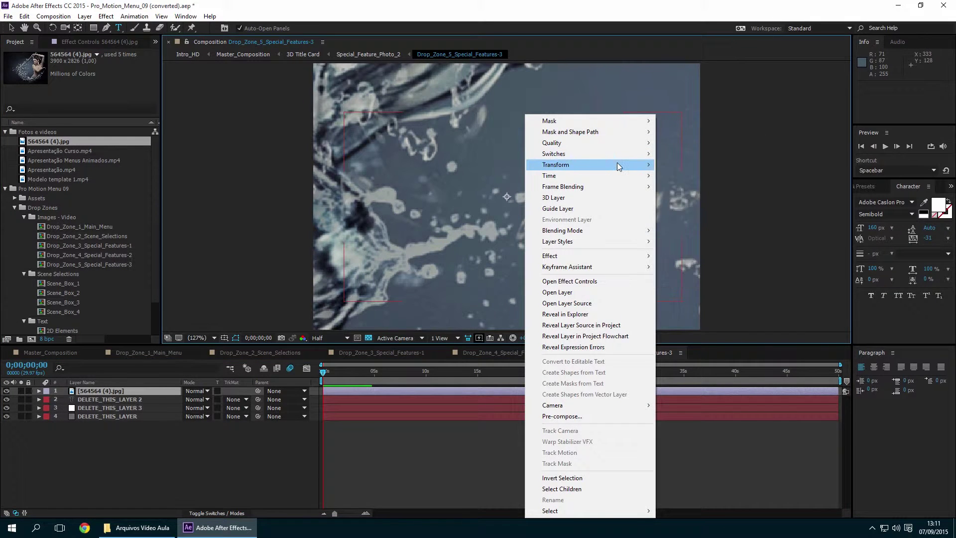
pyautogui.moveTo(617, 163)
pyautogui.click(733, 299)
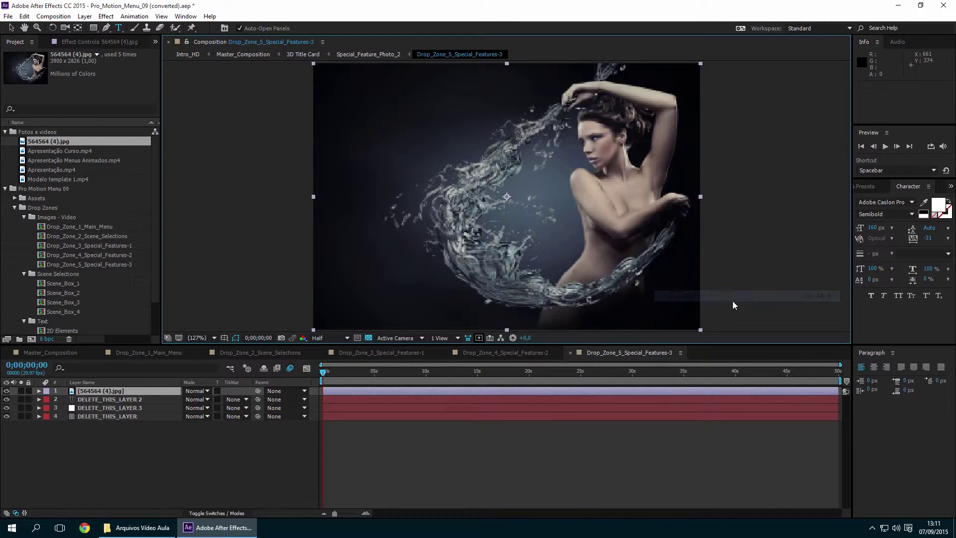
# Close the five Drop_Zone compositions and scrub through Master_Composition to review the scene selection and special features menus.
pyautogui.click(145, 352)
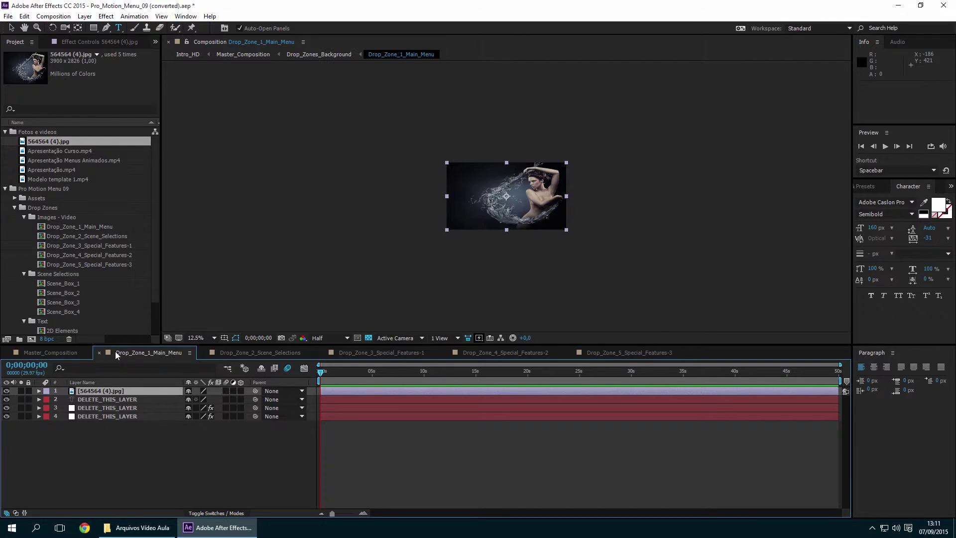
pyautogui.click(100, 353)
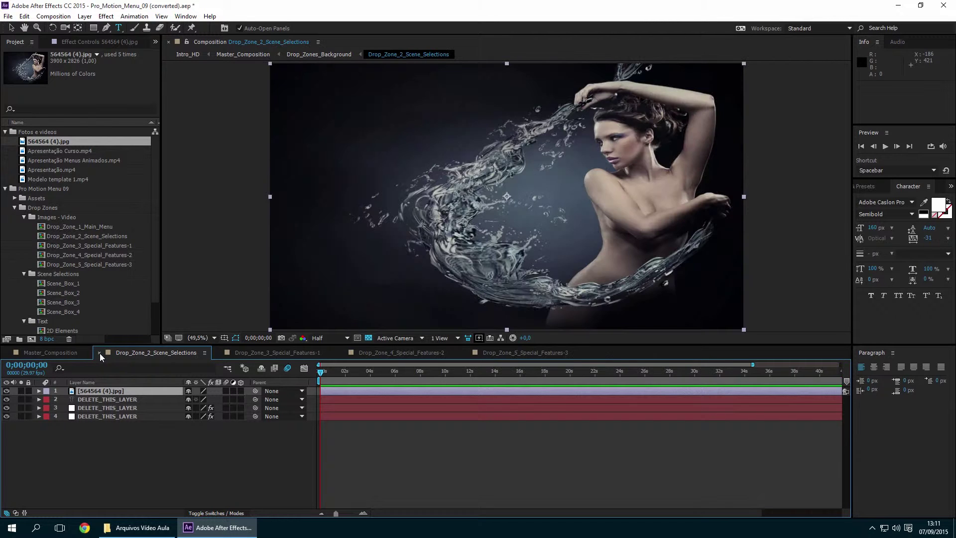
pyautogui.click(100, 353)
pyautogui.click(99, 354)
pyautogui.click(100, 354)
pyautogui.click(99, 353)
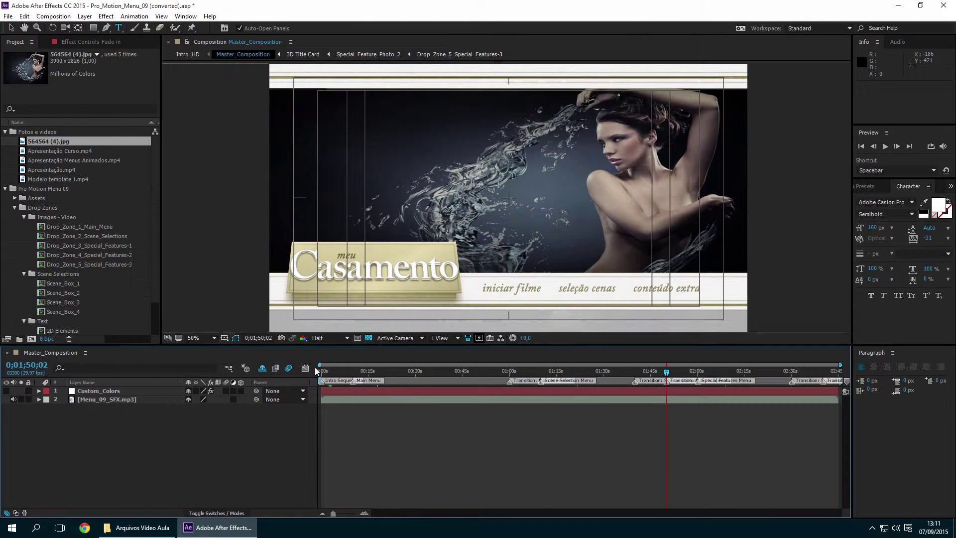
pyautogui.moveTo(330, 372); pyautogui.dragTo(559, 372)
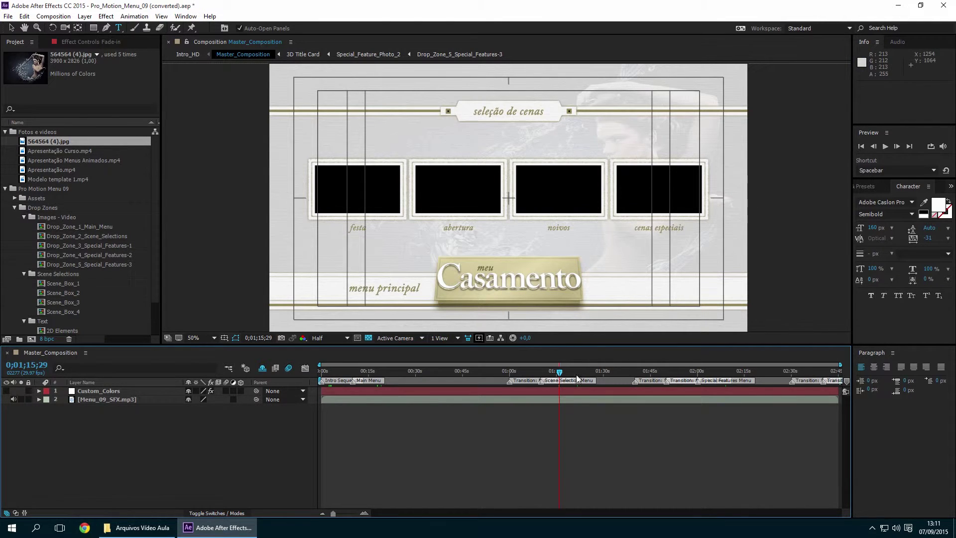
pyautogui.moveTo(561, 381); pyautogui.dragTo(691, 369)
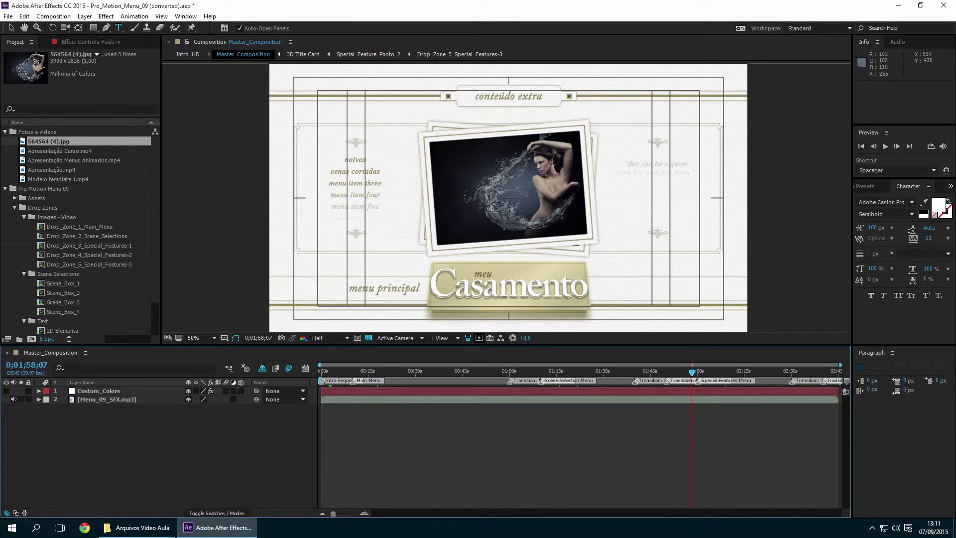
pyautogui.moveTo(696, 375); pyautogui.dragTo(726, 371)
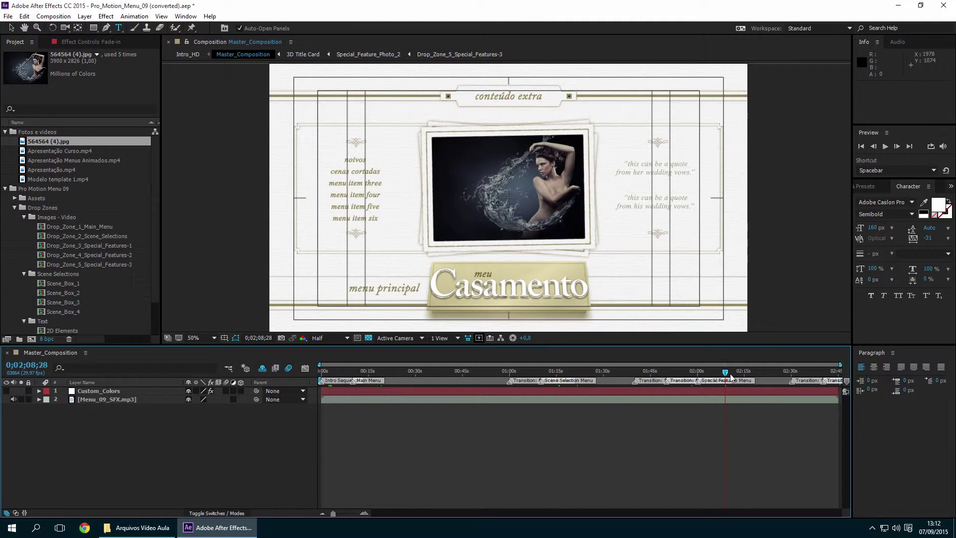
pyautogui.moveTo(730, 375); pyautogui.dragTo(576, 372)
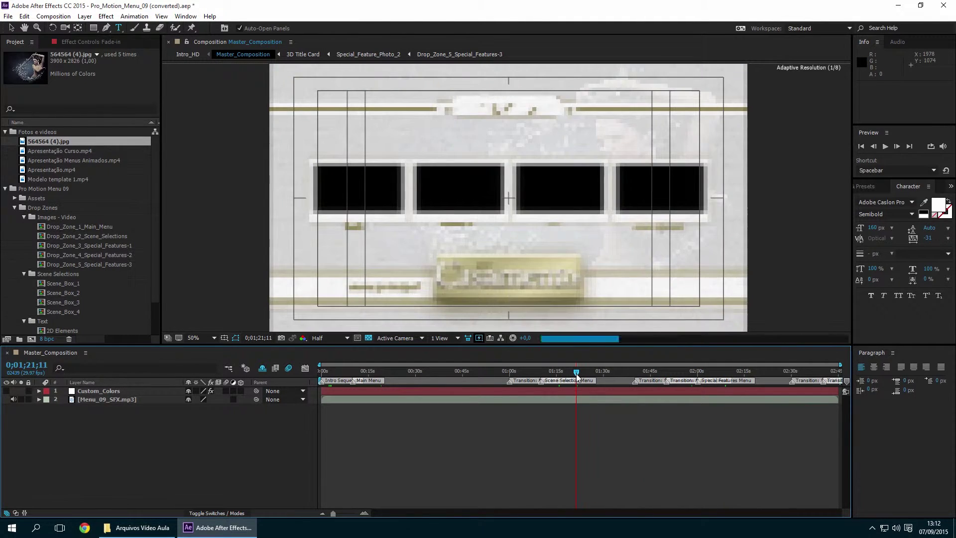
# Open the Scene_Box_1, Scene_Box_2, Scene_Box_3 and Scene_Box_4 compositions from the Scene Selections folder.
pyautogui.doubleClick(71, 282)
pyautogui.doubleClick(71, 294)
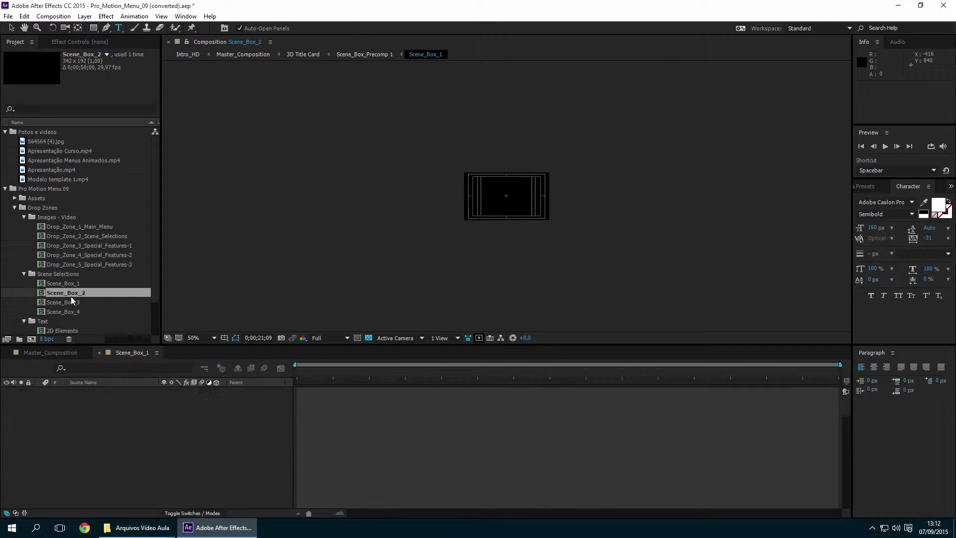
pyautogui.doubleClick(70, 302)
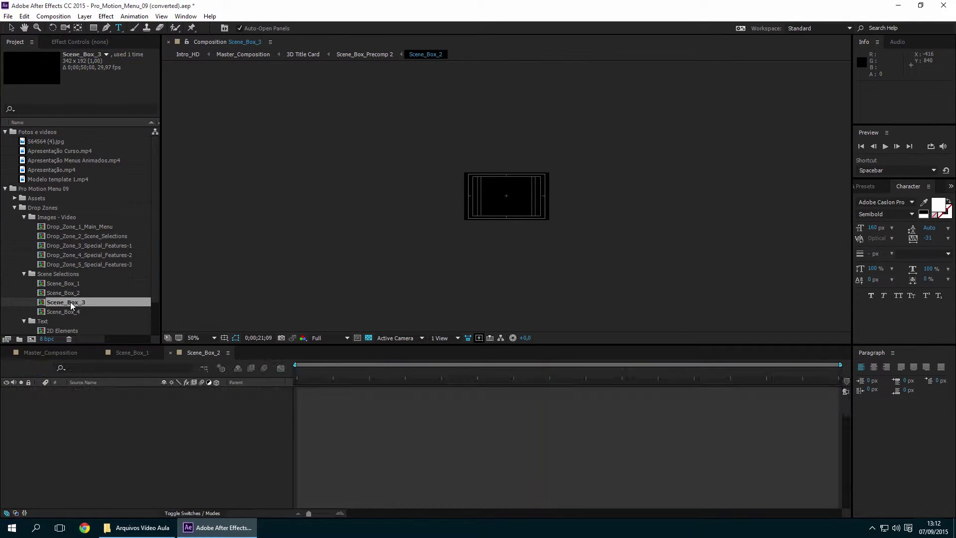
pyautogui.doubleClick(74, 312)
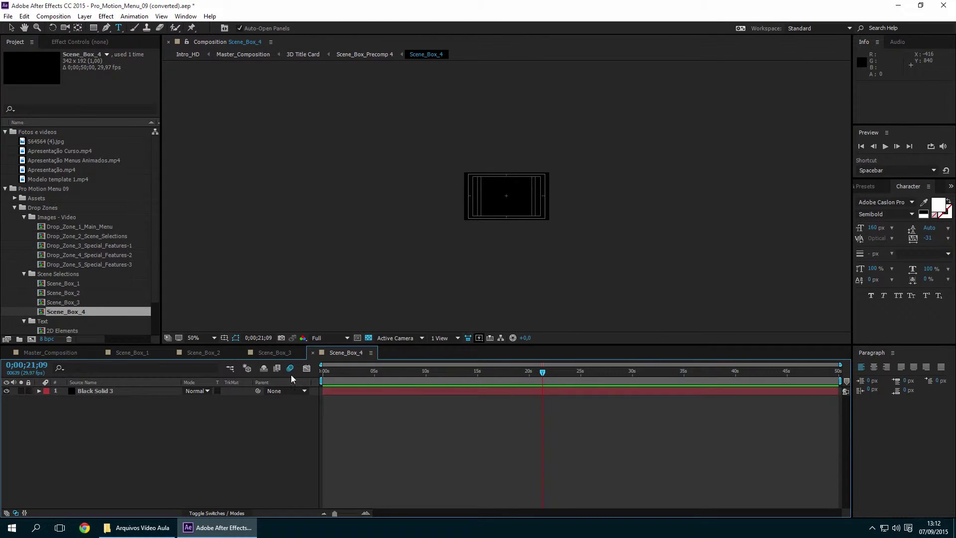
# Place Apresentação Curso.mp4 in Scene_Box_1 and Apresentação Menus Animados.mp4 in Scene_Box_2, each above the black solid.
pyautogui.click(138, 352)
pyautogui.moveTo(54, 150); pyautogui.dragTo(125, 392)
pyautogui.click(191, 353)
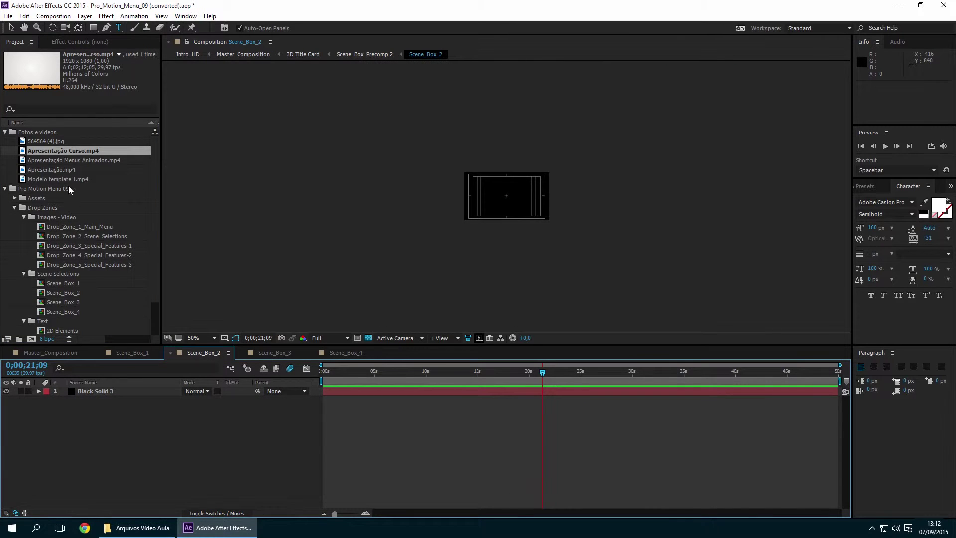
pyautogui.moveTo(61, 160); pyautogui.dragTo(122, 391)
# Place Apresentação.mp4 in Scene_Box_3 and Modelo template 1.mp4 in Scene_Box_4, each above the black solid.
pyautogui.click(260, 355)
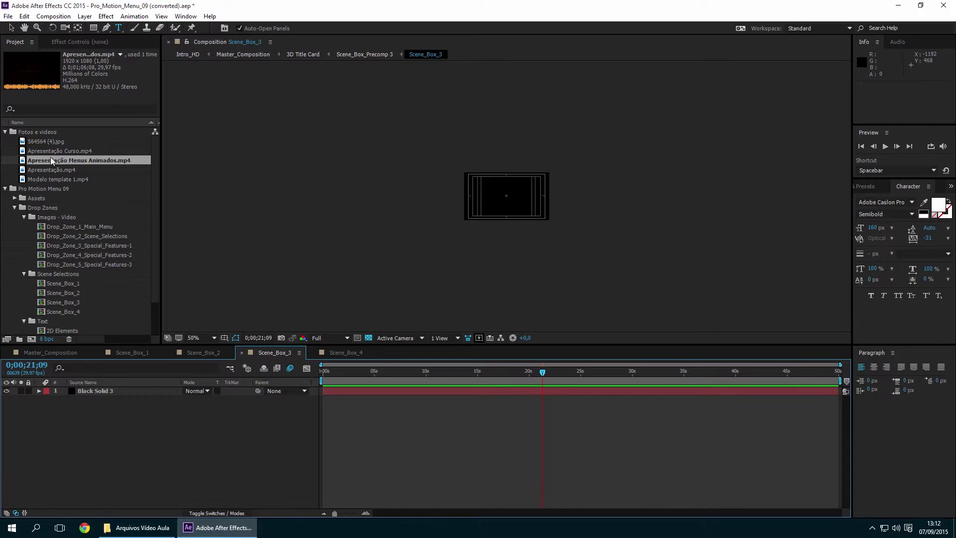
pyautogui.moveTo(52, 170); pyautogui.dragTo(108, 391)
pyautogui.click(342, 353)
pyautogui.moveTo(54, 178); pyautogui.dragTo(97, 388)
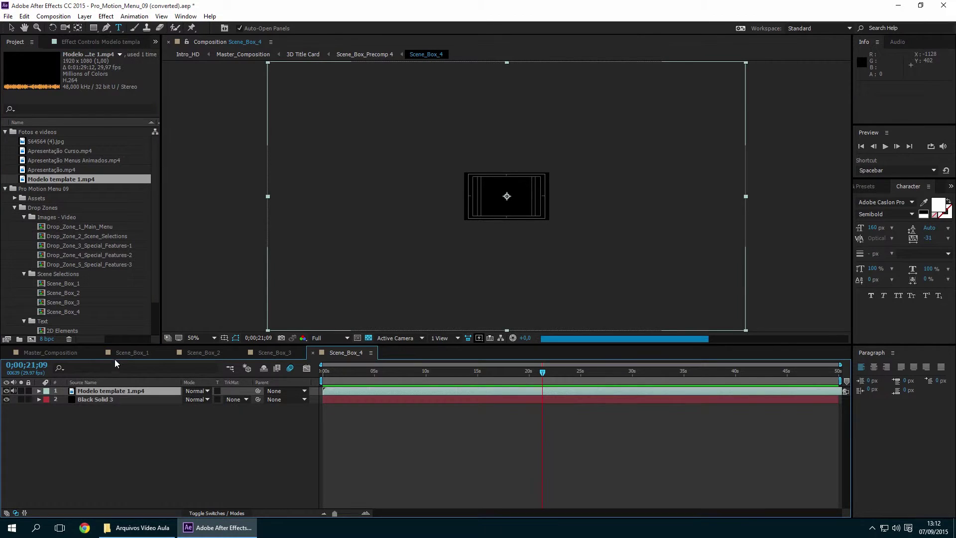
# Fit Apresentação Curso.mp4 to the Scene_Box_1 composition and Apresentação Menus Animados.mp4 to the Scene_Box_2 composition.
pyautogui.click(131, 352)
pyautogui.rightClick(505, 202)
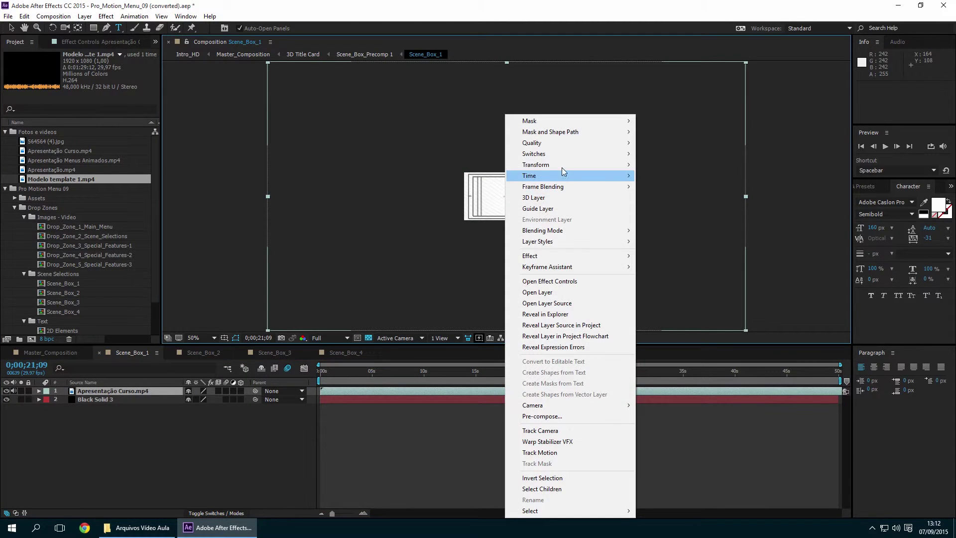
pyautogui.moveTo(547, 165)
pyautogui.click(662, 299)
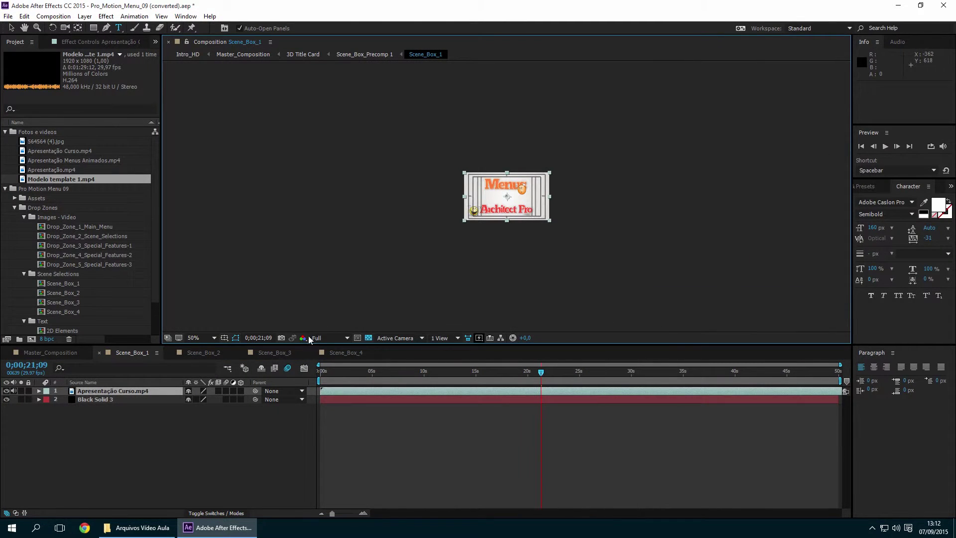
pyautogui.click(182, 350)
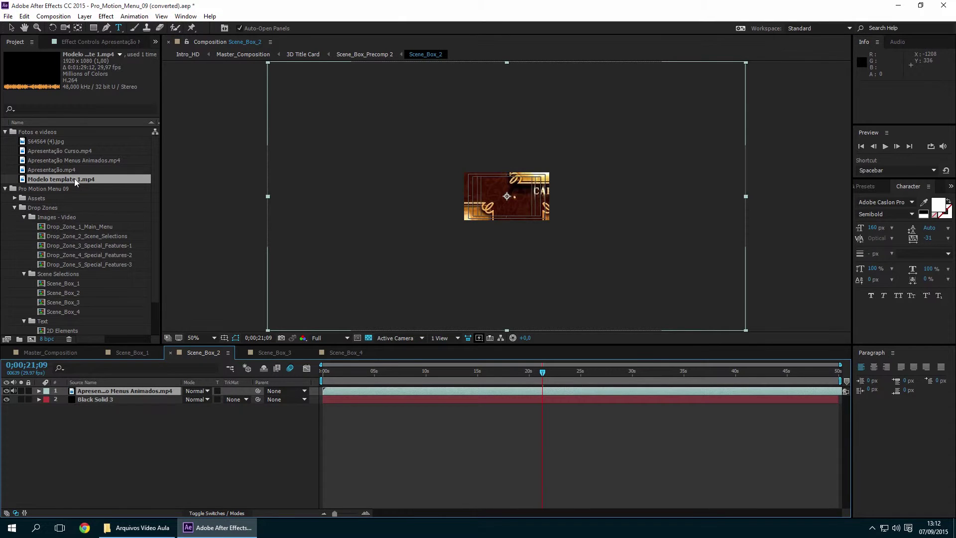
pyautogui.rightClick(513, 198)
pyautogui.moveTo(573, 164)
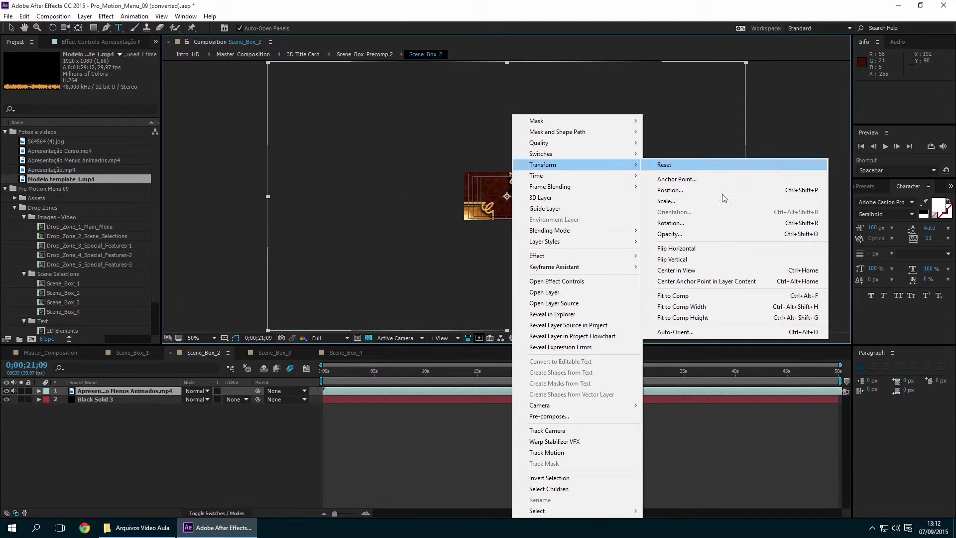
pyautogui.click(708, 283)
# Fit Apresentação.mp4 to the Scene_Box_3 composition and Modelo template 1.mp4 to the Scene_Box_4 composition.
pyautogui.click(274, 352)
pyautogui.rightClick(494, 208)
pyautogui.moveTo(584, 164)
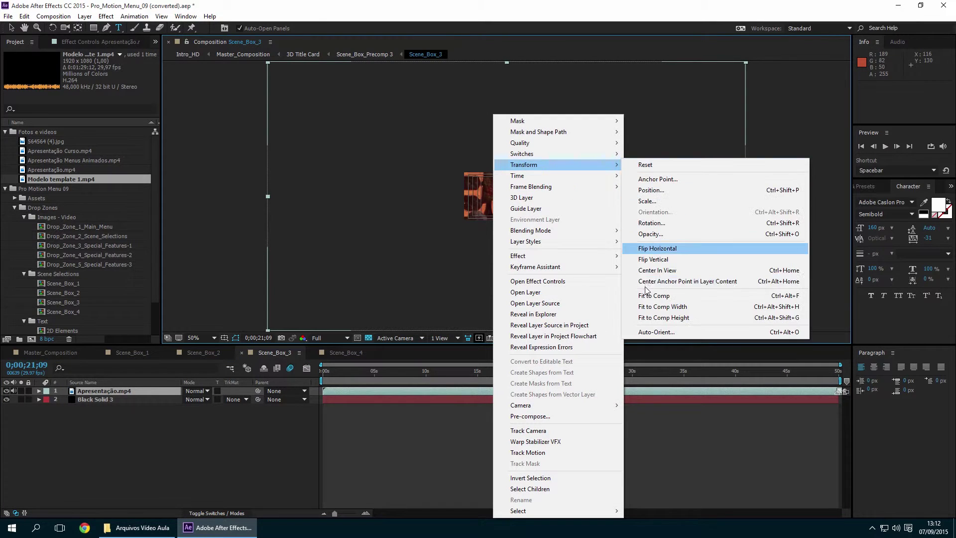
pyautogui.click(643, 297)
pyautogui.click(343, 353)
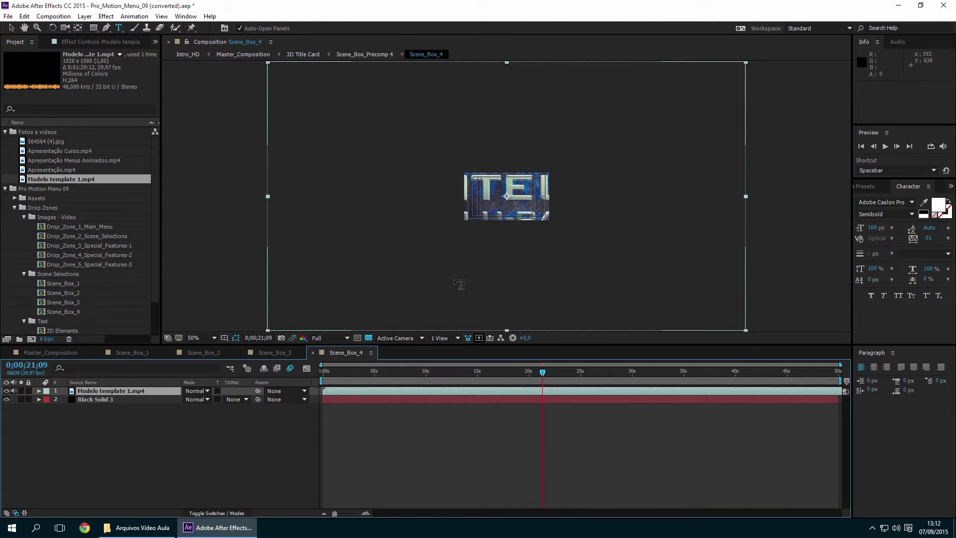
pyautogui.rightClick(516, 199)
pyautogui.moveTo(593, 166)
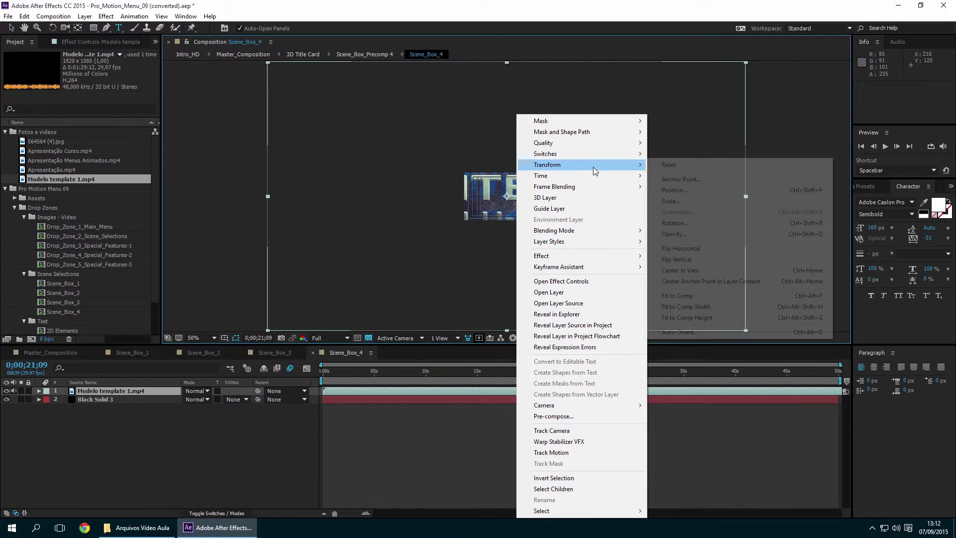
pyautogui.click(701, 294)
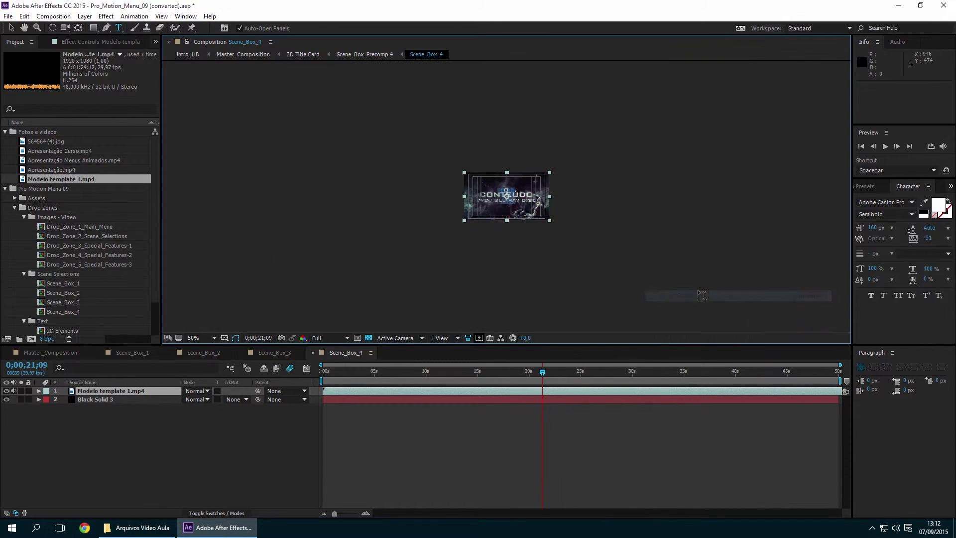
# Mute the audio of the video layers in Scene_Box_4, Scene_Box_3, Scene_Box_2 and Scene_Box_1.
pyautogui.click(14, 392)
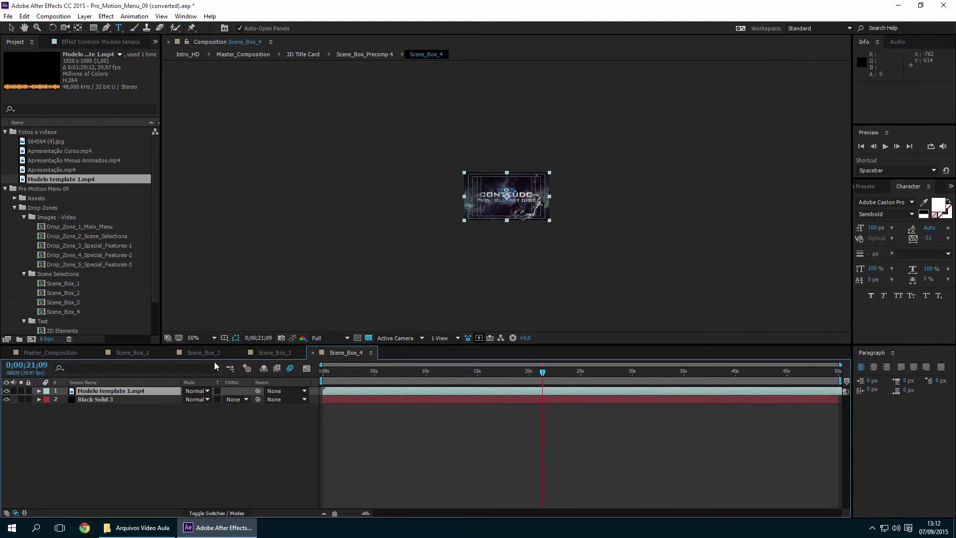
pyautogui.click(269, 353)
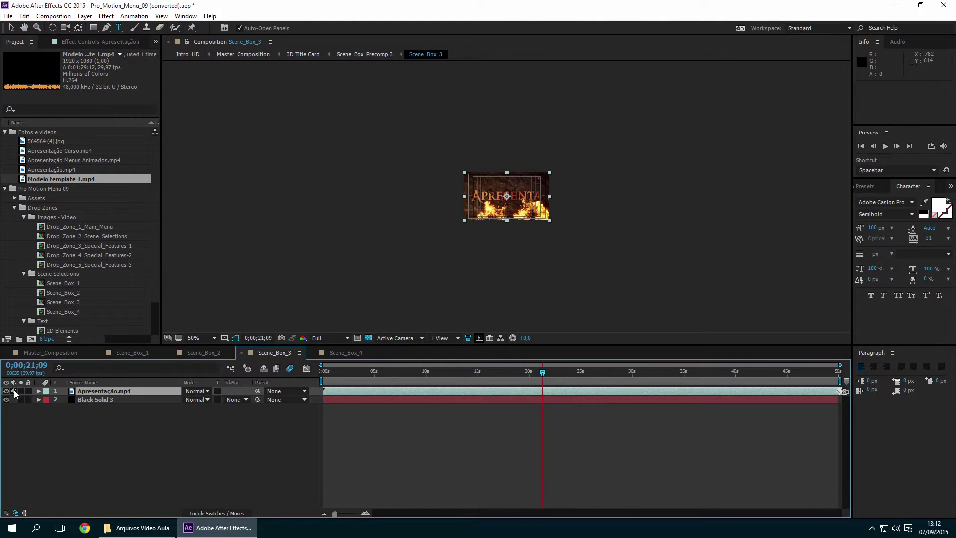
pyautogui.click(209, 354)
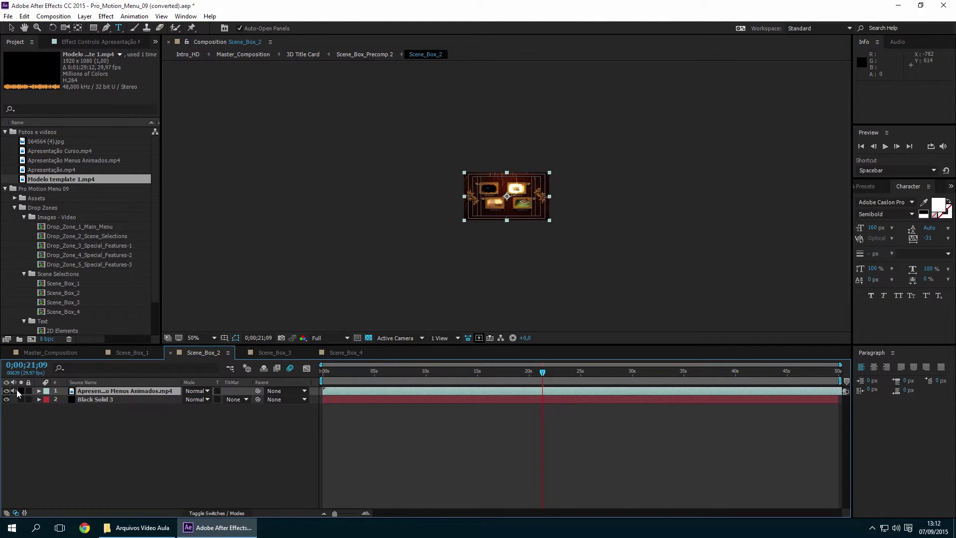
pyautogui.click(118, 355)
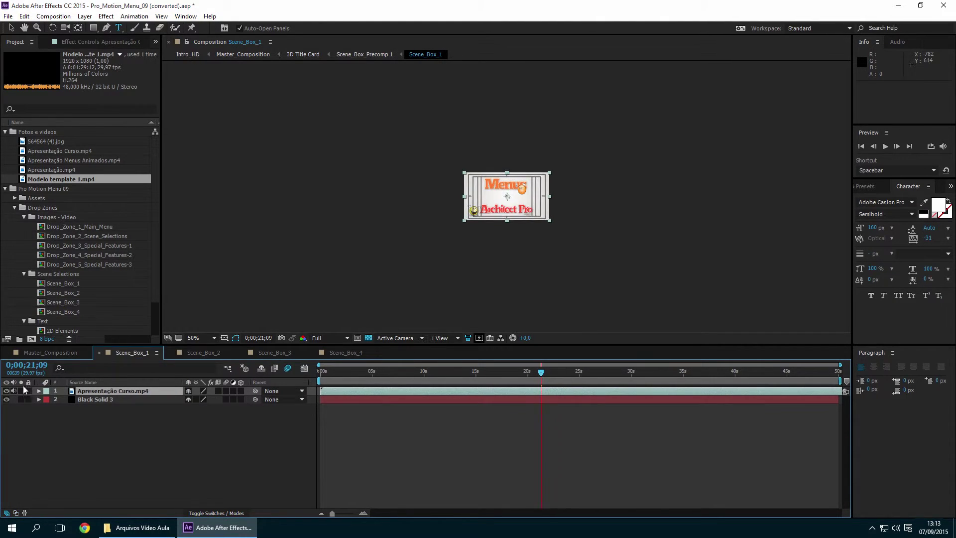
# Close the four Scene_Box compositions and check the filled scene selection boxes and the special features menu in Master_Composition.
pyautogui.click(100, 354)
pyautogui.click(99, 354)
pyautogui.click(99, 353)
pyautogui.click(99, 354)
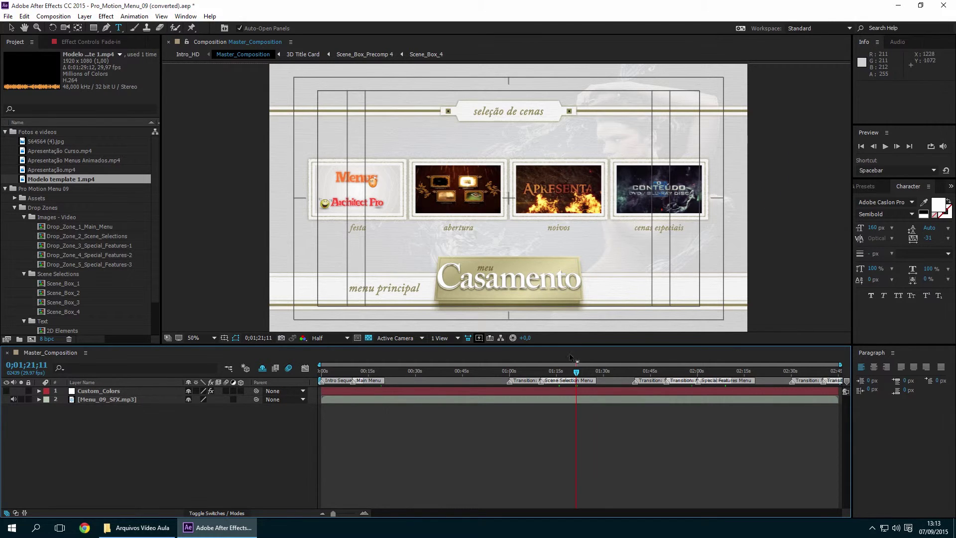
pyautogui.moveTo(576, 374); pyautogui.dragTo(549, 379)
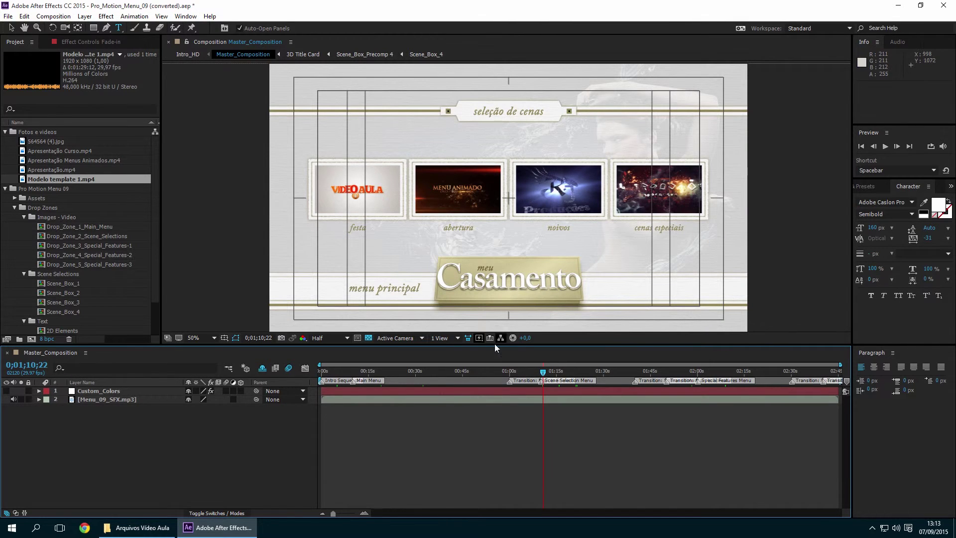
pyautogui.click(775, 371)
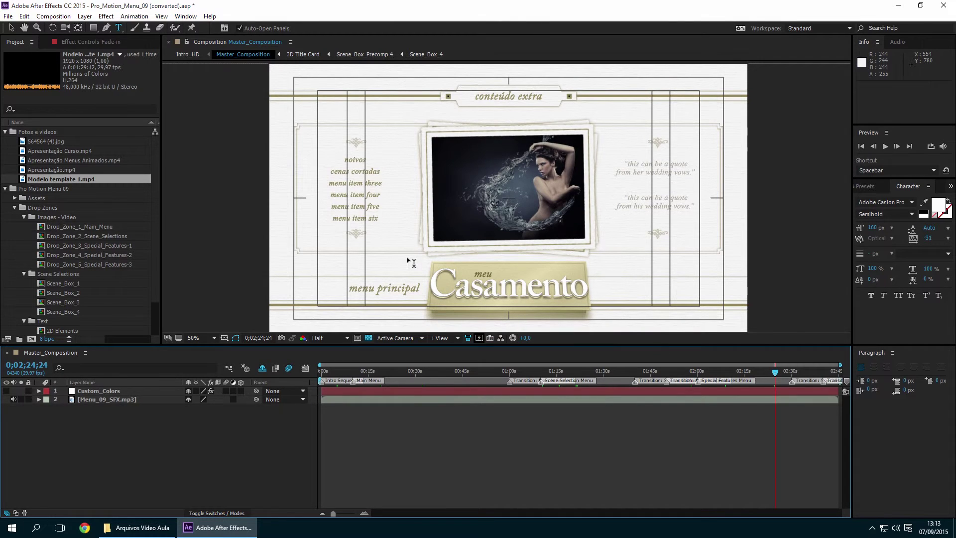